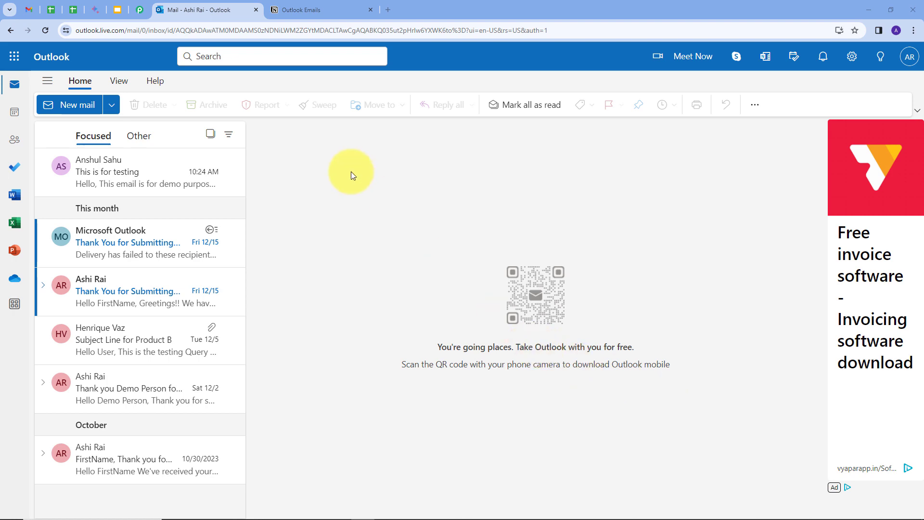
Compare the Outlook inbox with the columns of the Outlook Emails table in Notion
{"action": "left_click", "coordinate": [318, 12]}
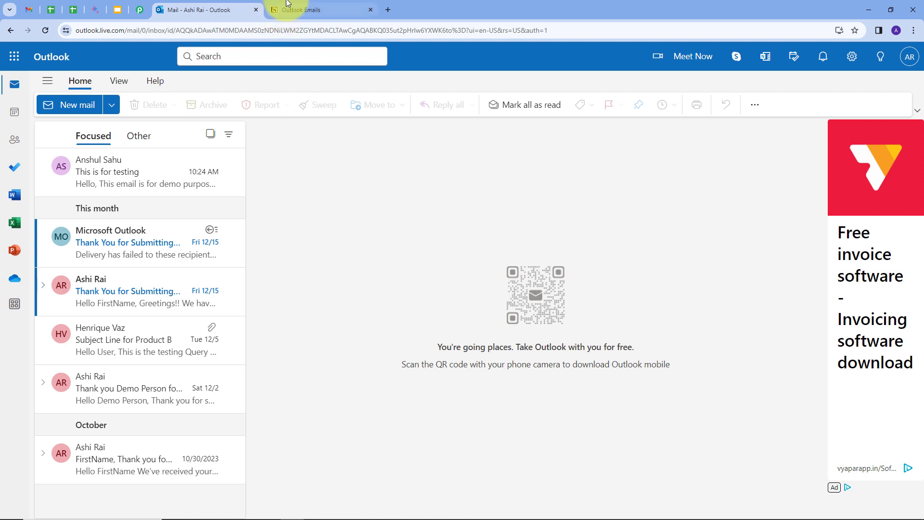
{"action": "left_click", "coordinate": [307, 9]}
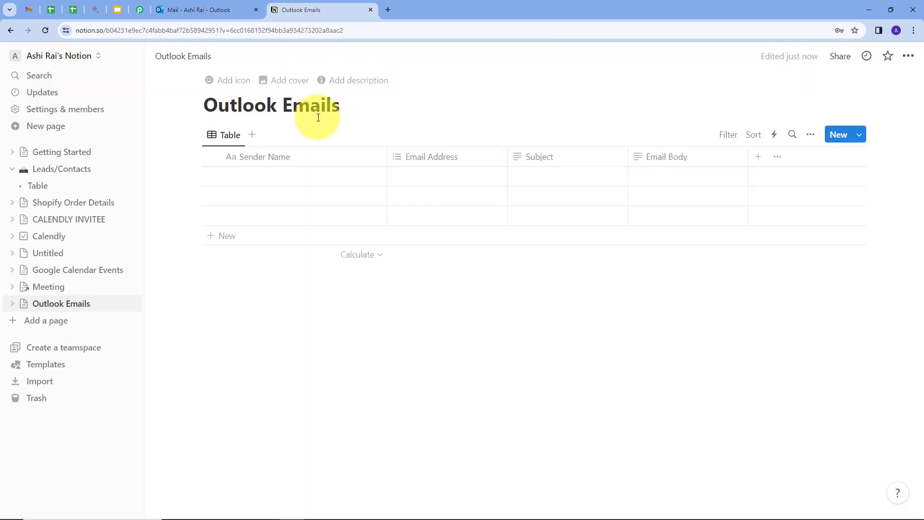
{"action": "left_click", "coordinate": [186, 10]}
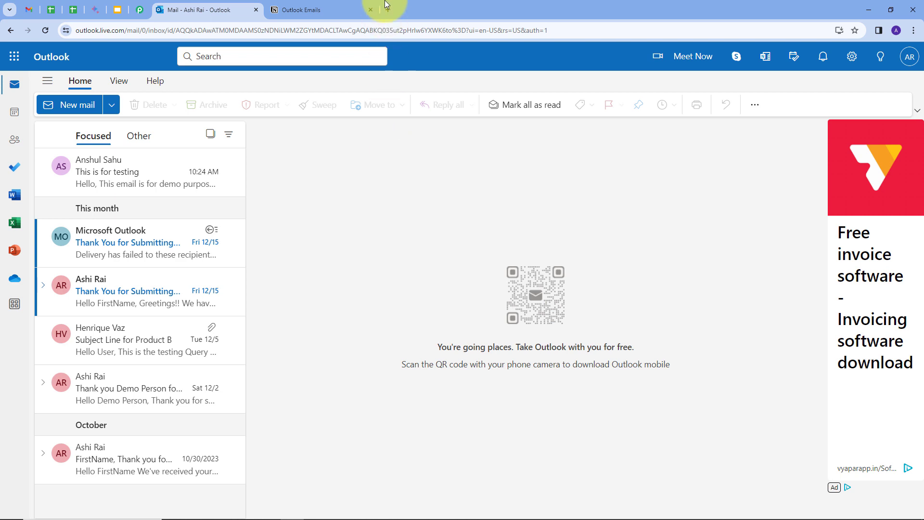
{"action": "left_click", "coordinate": [357, 9]}
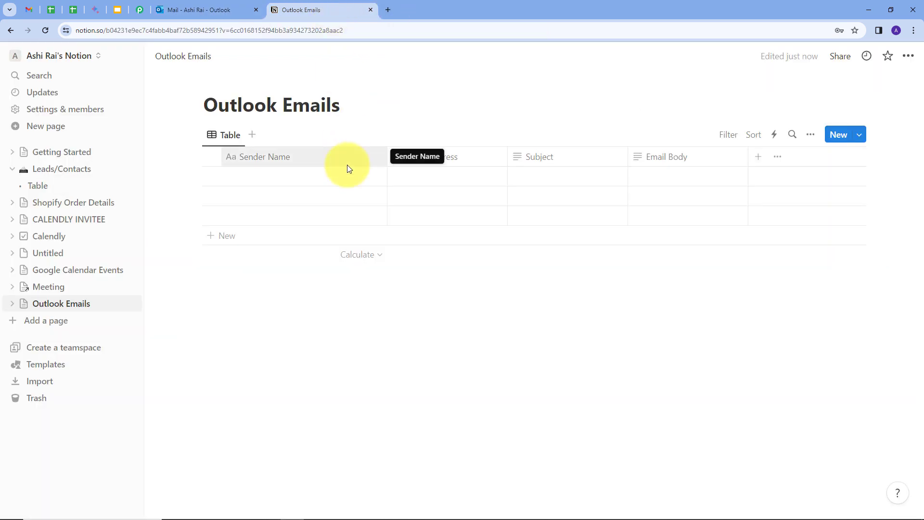
{"action": "left_click", "coordinate": [206, 10]}
{"action": "left_click", "coordinate": [291, 11]}
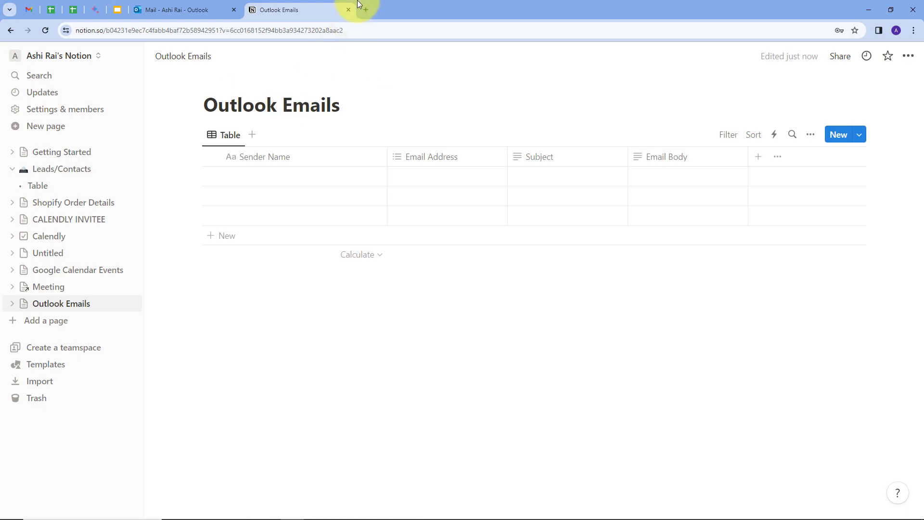
Go to pabbly.com in a new browser tab, sign in and open Pabbly Connect
{"action": "left_click", "coordinate": [363, 7]}
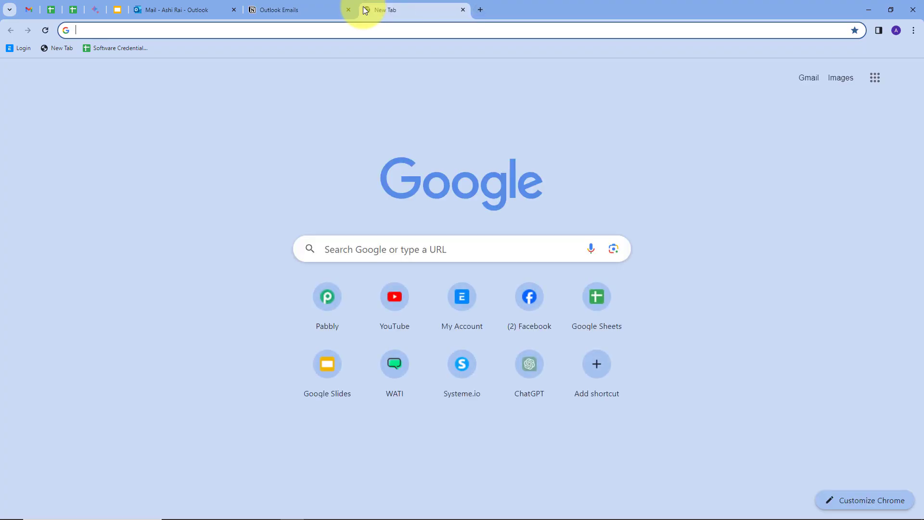
{"action": "type", "text": "pabbly.com"}
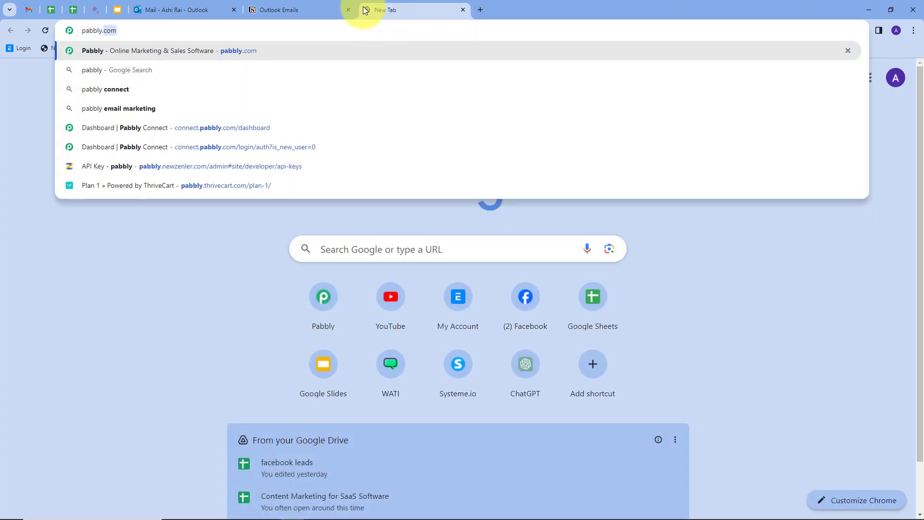
{"action": "key", "text": "Return"}
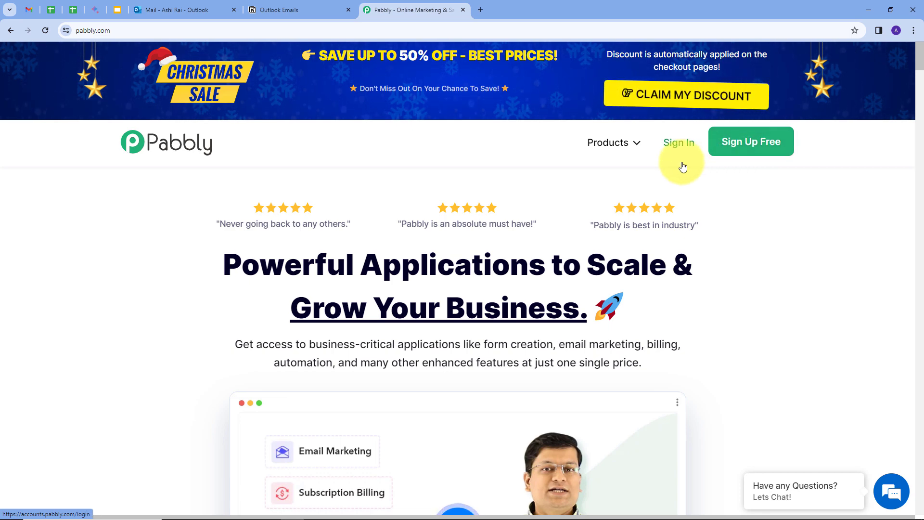
{"action": "left_click", "coordinate": [681, 146]}
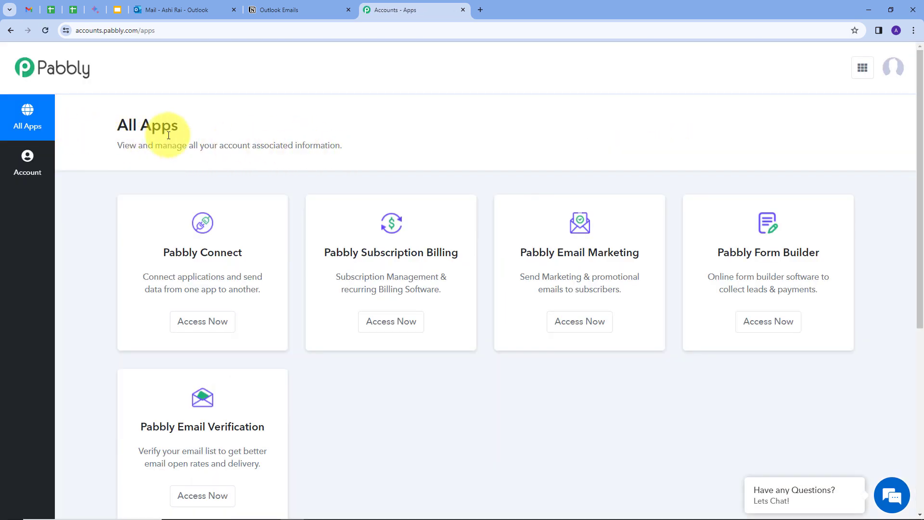
{"action": "scroll", "coordinate": [154, 145], "scroll_direction": "down", "scroll_amount": 1}
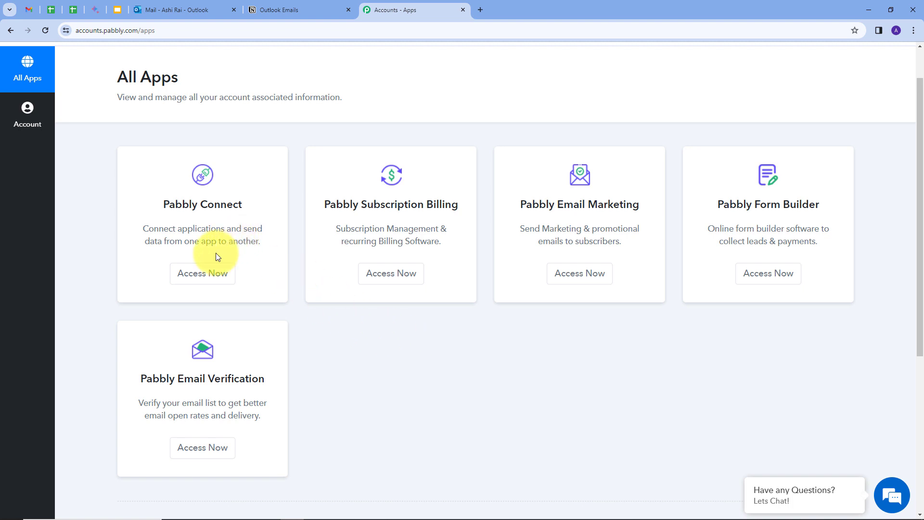
{"action": "left_click", "coordinate": [202, 276]}
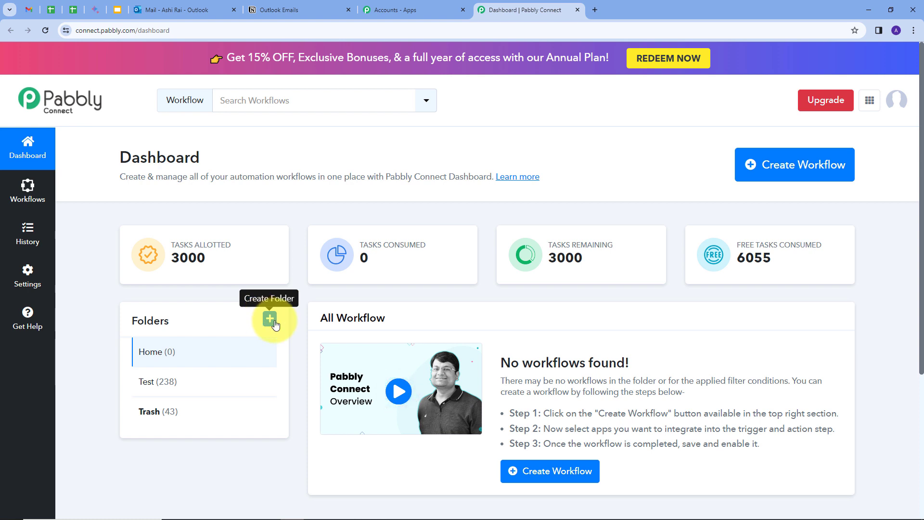
Create a workflow named "Sync Microsoft Outlook to Notion" in the Home folder
{"action": "left_click", "coordinate": [785, 178]}
{"action": "left_click", "coordinate": [392, 246]}
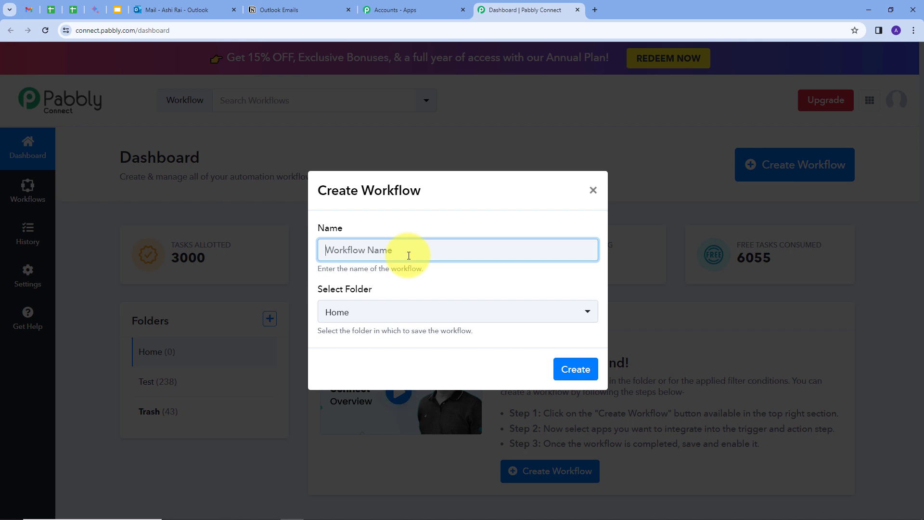
{"action": "type", "text": "Sync Microsoft Outlook to Notion"}
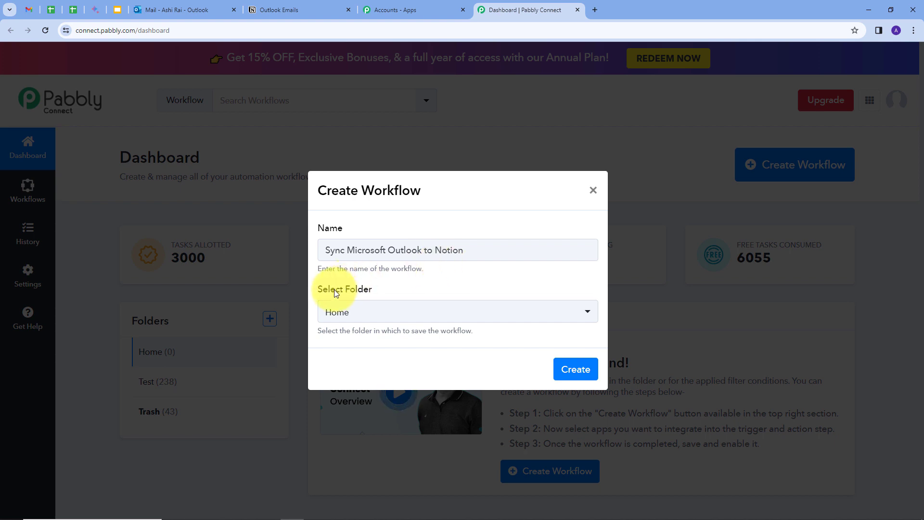
{"action": "left_click", "coordinate": [501, 312]}
{"action": "left_click", "coordinate": [339, 376]}
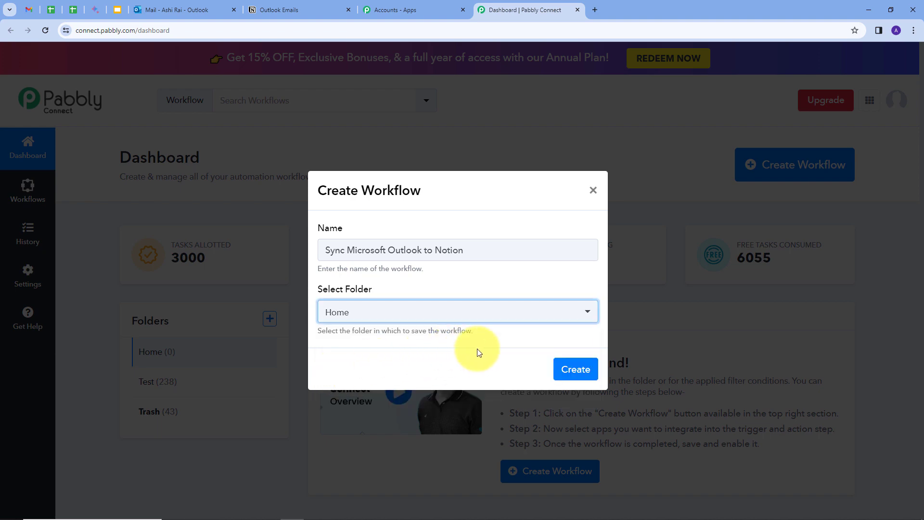
{"action": "left_click", "coordinate": [573, 370]}
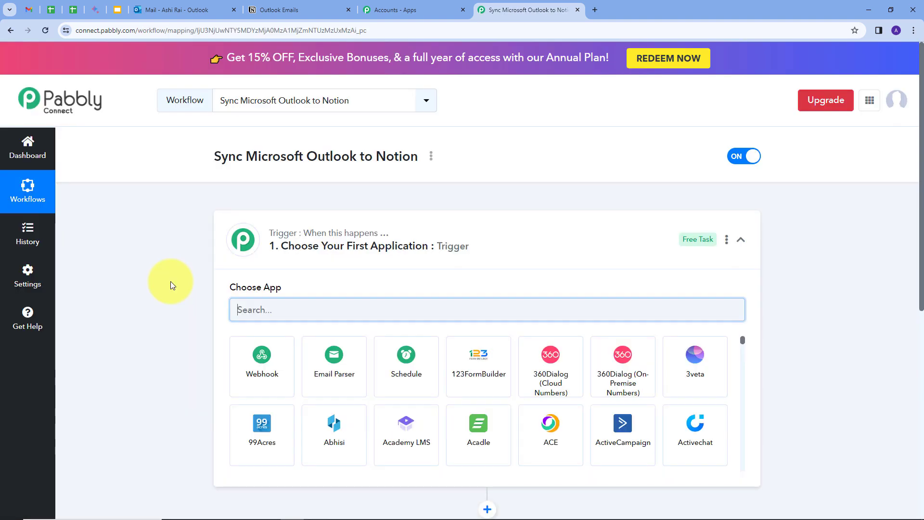
Set the workflow's trigger to Microsoft Office 365 with the New Mail event
{"action": "scroll", "coordinate": [172, 268], "scroll_direction": "down", "scroll_amount": 2}
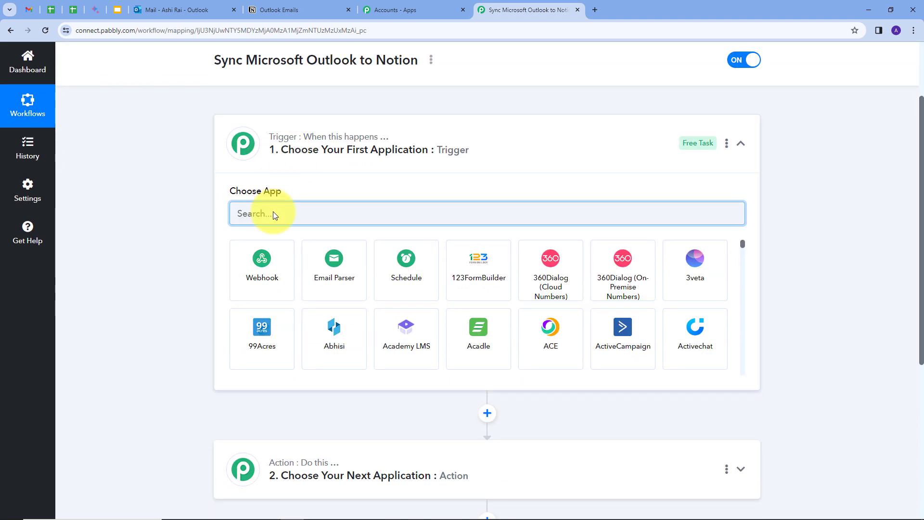
{"action": "mouse_move", "coordinate": [270, 144]}
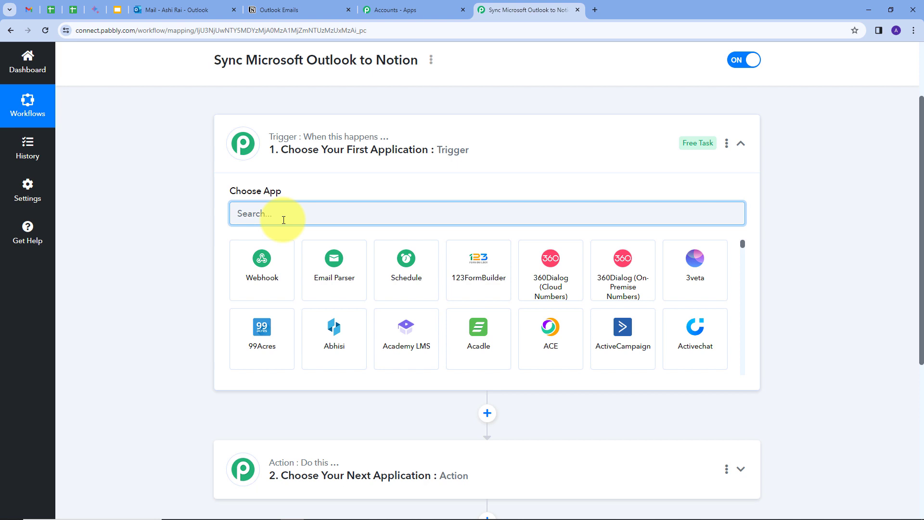
{"action": "type", "text": "micro"}
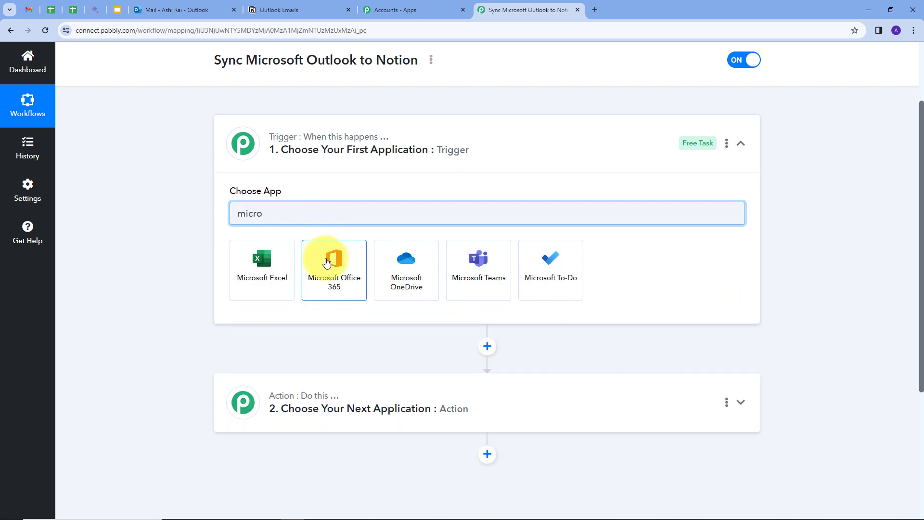
{"action": "left_click", "coordinate": [326, 263]}
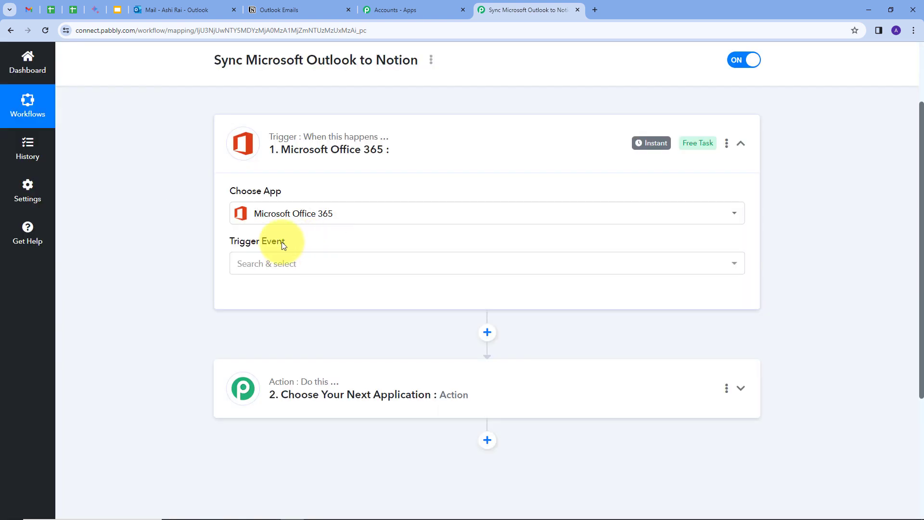
{"action": "left_click", "coordinate": [573, 262]}
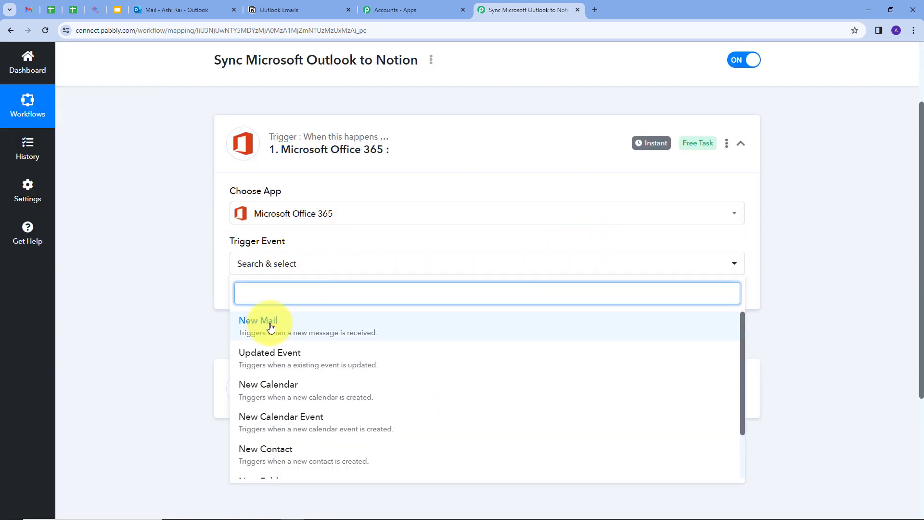
{"action": "left_click", "coordinate": [271, 328]}
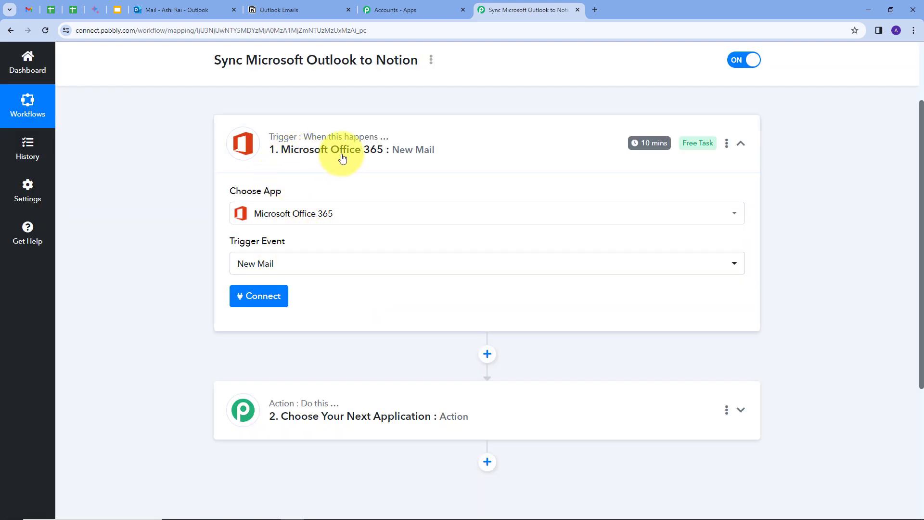
Connect the trigger through a new Microsoft Office 365 connection and accept the permissions Pabbly Connect requests
{"action": "left_click", "coordinate": [258, 302]}
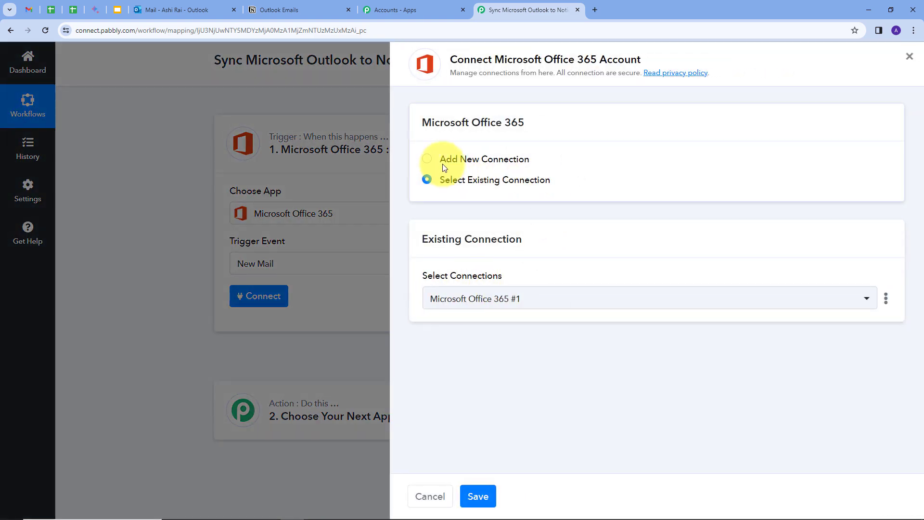
{"action": "left_click", "coordinate": [444, 162]}
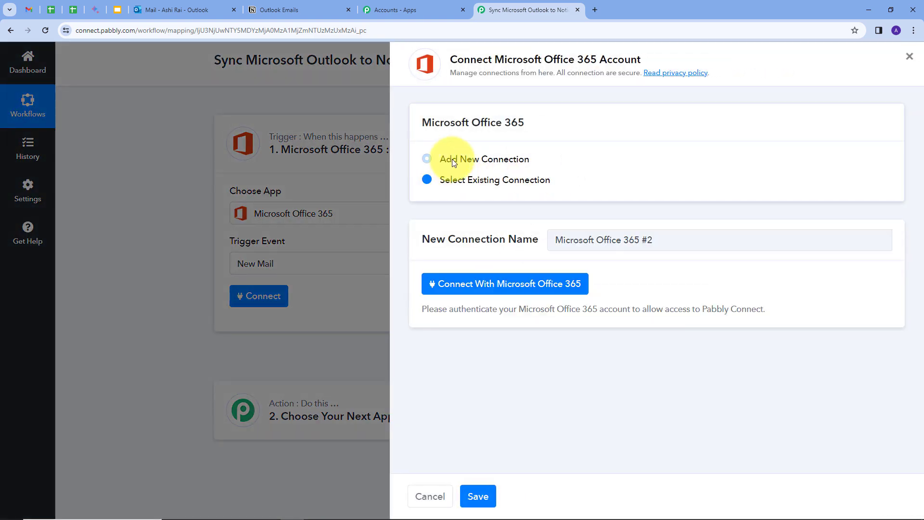
{"action": "left_click", "coordinate": [524, 289]}
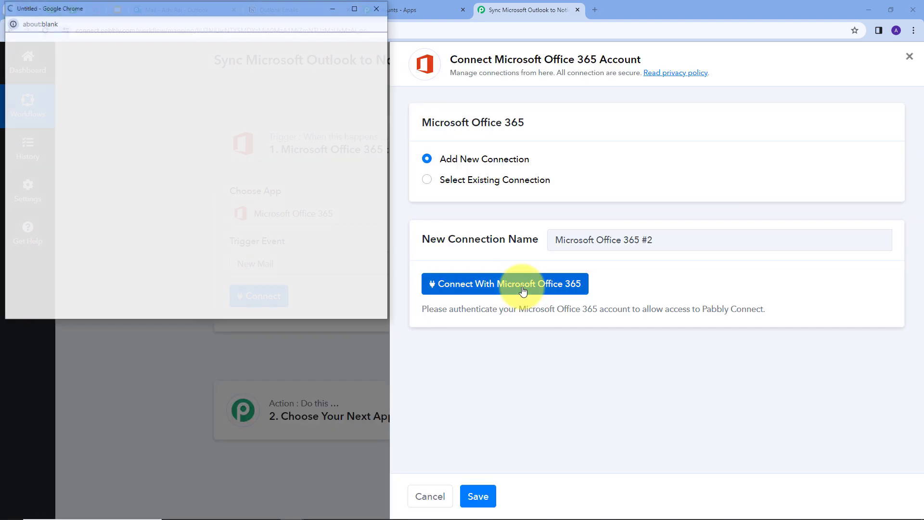
{"action": "scroll", "coordinate": [253, 123], "scroll_direction": "down", "scroll_amount": 15}
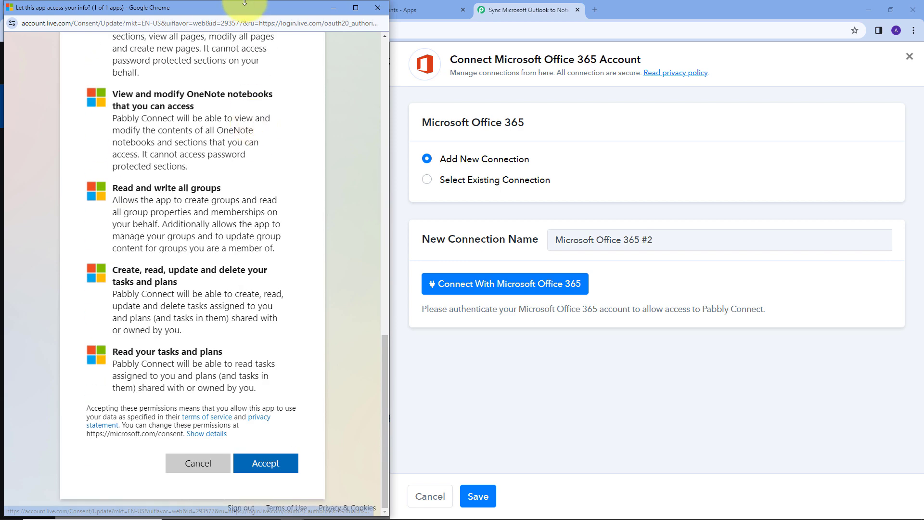
{"action": "left_click_drag", "start_coordinate": [227, 1], "coordinate": [235, 42]}
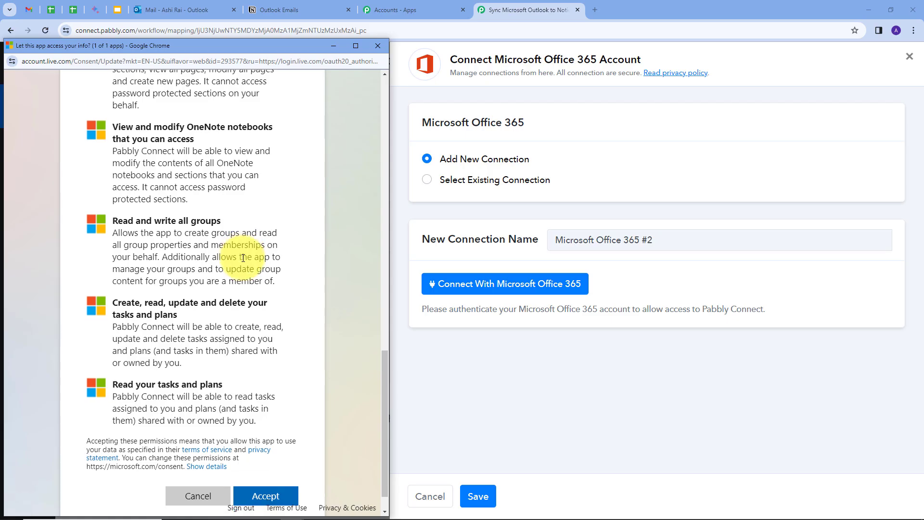
{"action": "scroll", "coordinate": [243, 259], "scroll_direction": "down", "scroll_amount": 1}
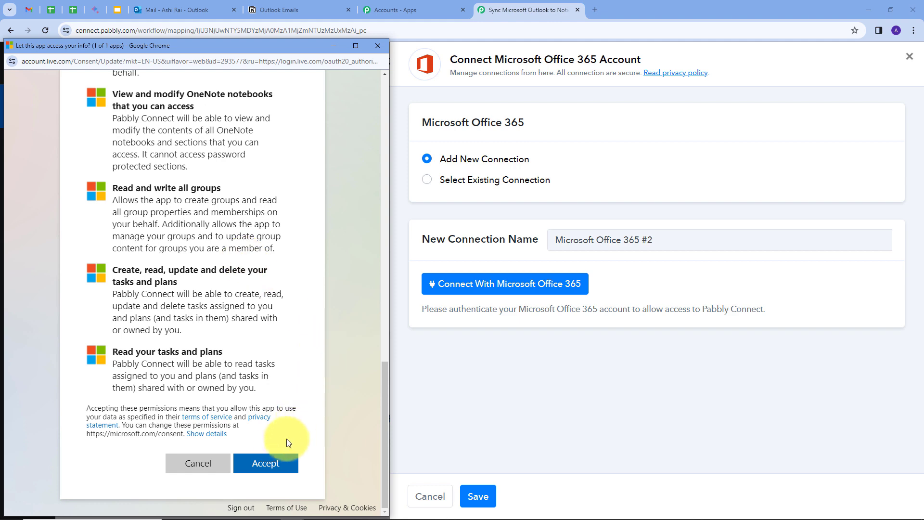
{"action": "left_click", "coordinate": [270, 464]}
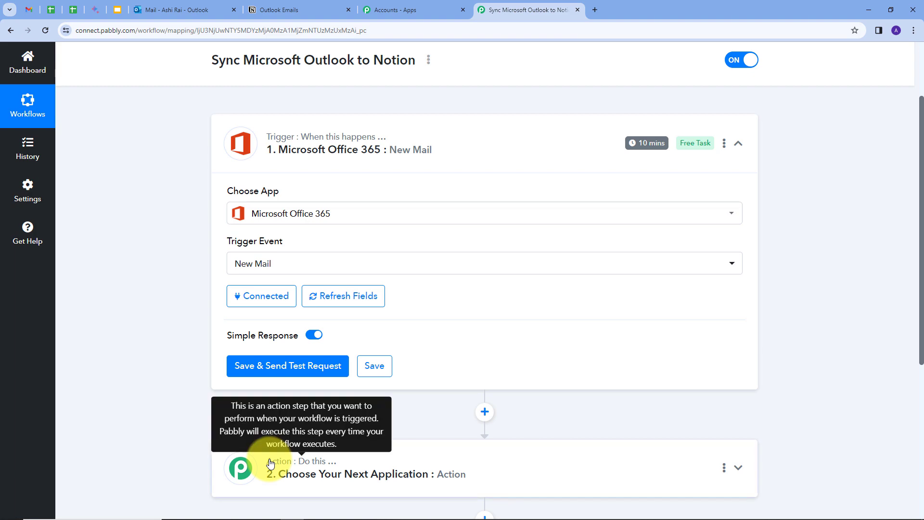
Check the "This is for testing" email in Outlook, and save the New Mail trigger with a test request in Pabbly Connect
{"action": "left_click", "coordinate": [177, 11]}
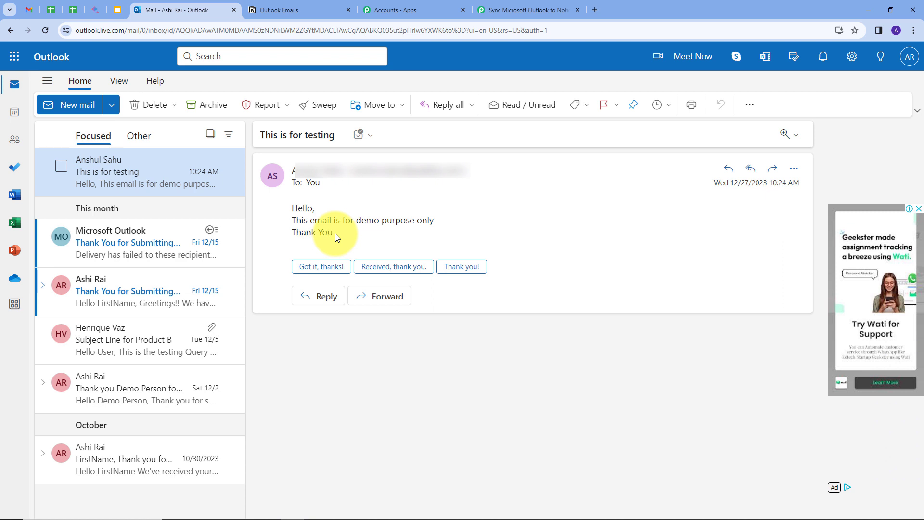
{"action": "left_click", "coordinate": [507, 11]}
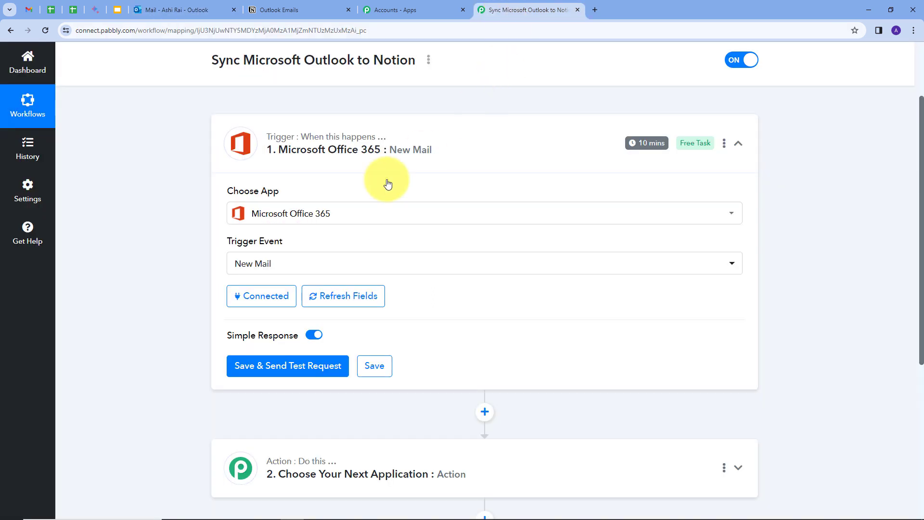
{"action": "left_click", "coordinate": [258, 368]}
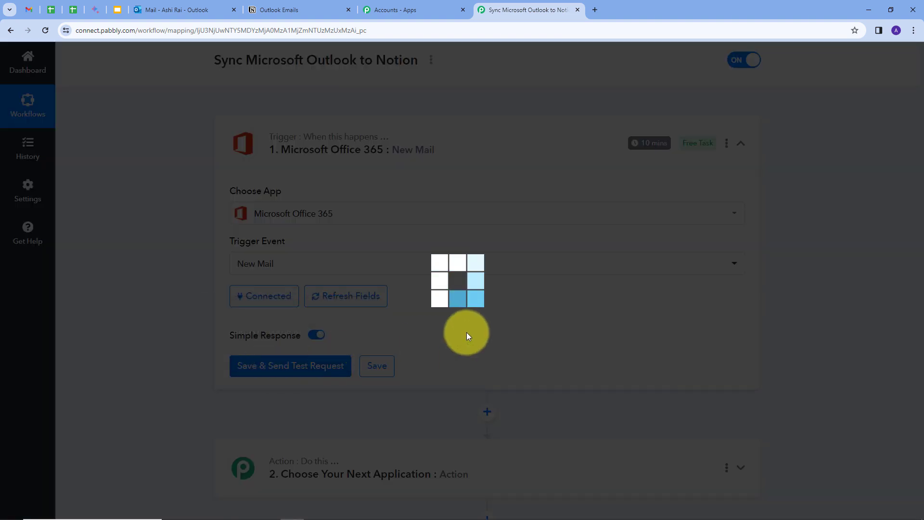
Examine the trigger's polling interval and the email subject and sender name in the received response
{"action": "scroll", "coordinate": [816, 261], "scroll_direction": "down", "scroll_amount": 2}
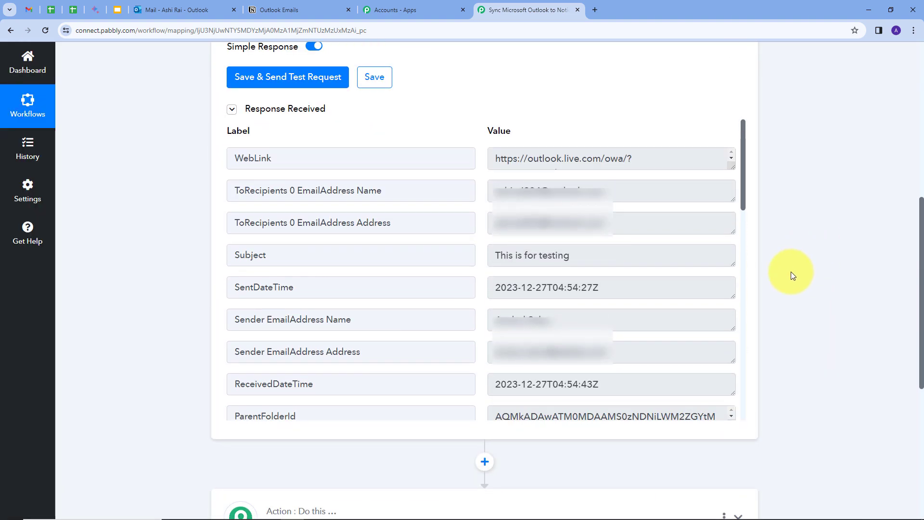
{"action": "scroll", "coordinate": [611, 289], "scroll_direction": "up", "scroll_amount": 8}
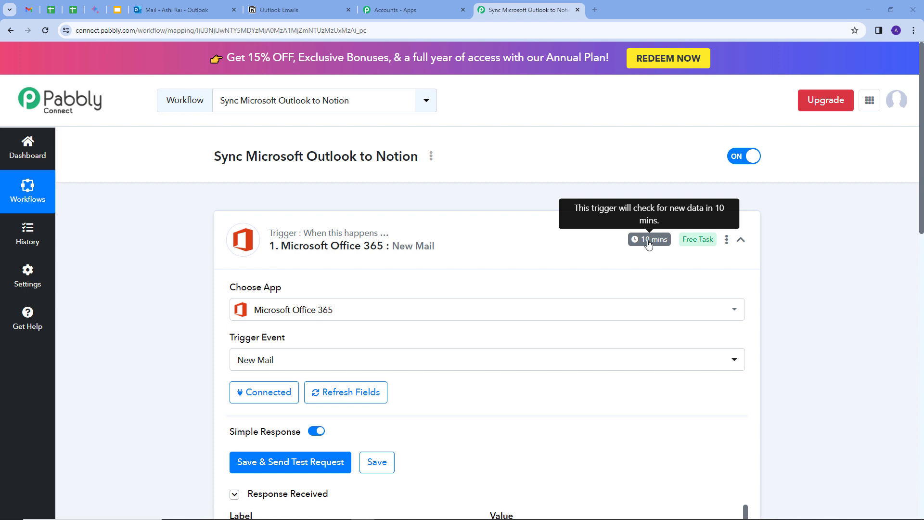
{"action": "scroll", "coordinate": [649, 244], "scroll_direction": "down", "scroll_amount": 8}
{"action": "left_click_drag", "start_coordinate": [615, 258], "coordinate": [481, 268]}
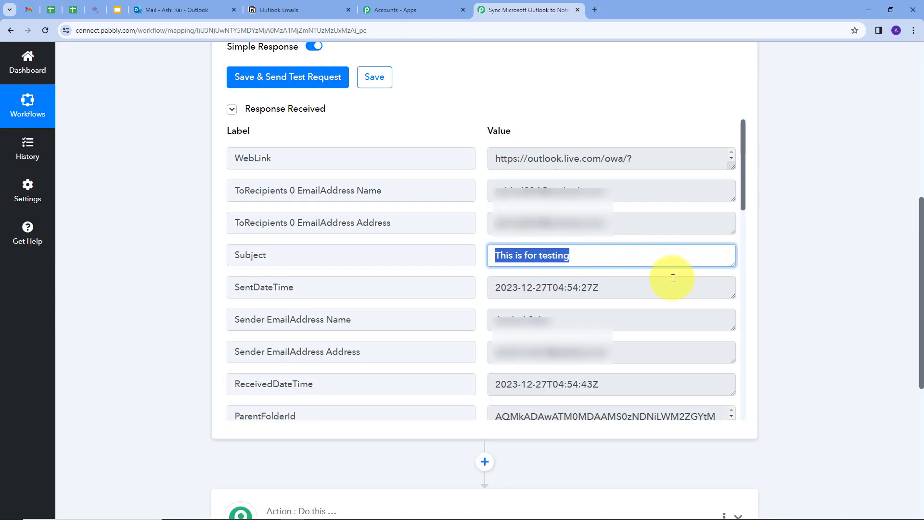
{"action": "left_click_drag", "start_coordinate": [558, 320], "coordinate": [479, 320]}
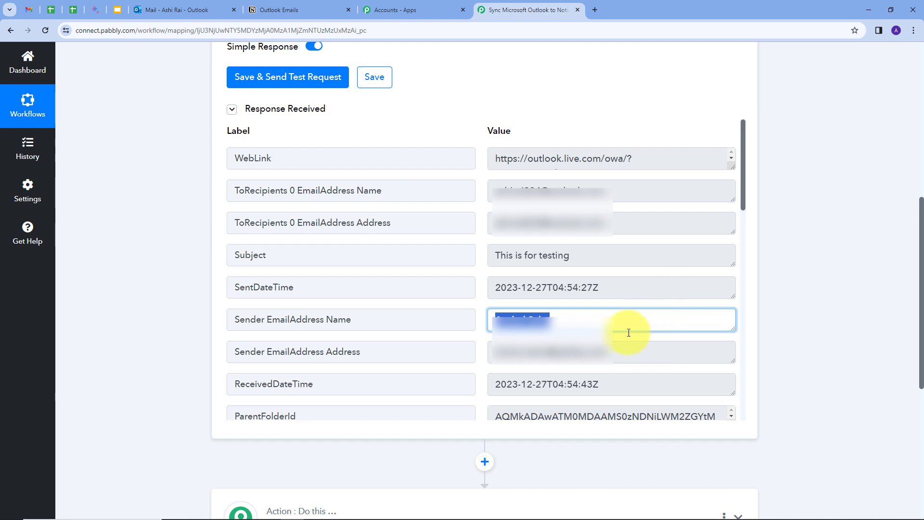
Examine the sender's email address and the full BodyPreview text in the trigger's received response
{"action": "left_click_drag", "start_coordinate": [616, 352], "coordinate": [458, 359]}
{"action": "scroll", "coordinate": [699, 347], "scroll_direction": "down", "scroll_amount": 8}
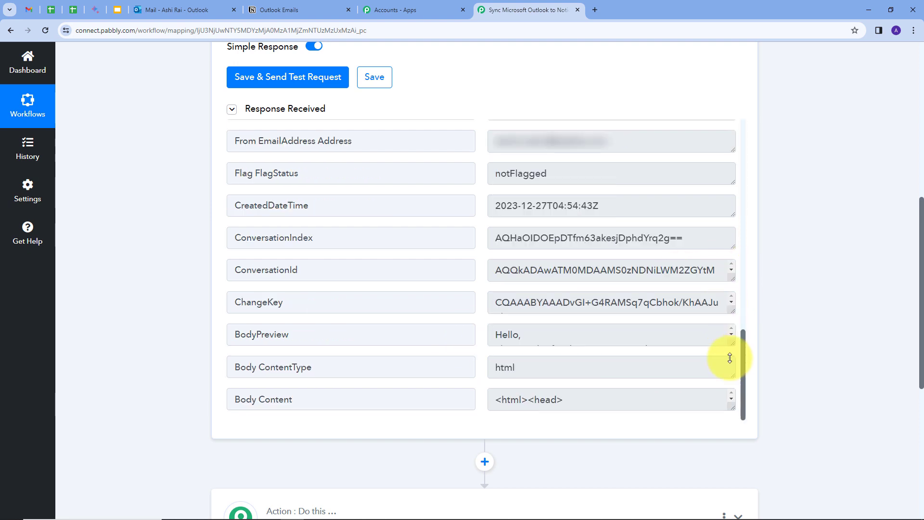
{"action": "mouse_move", "coordinate": [660, 375]}
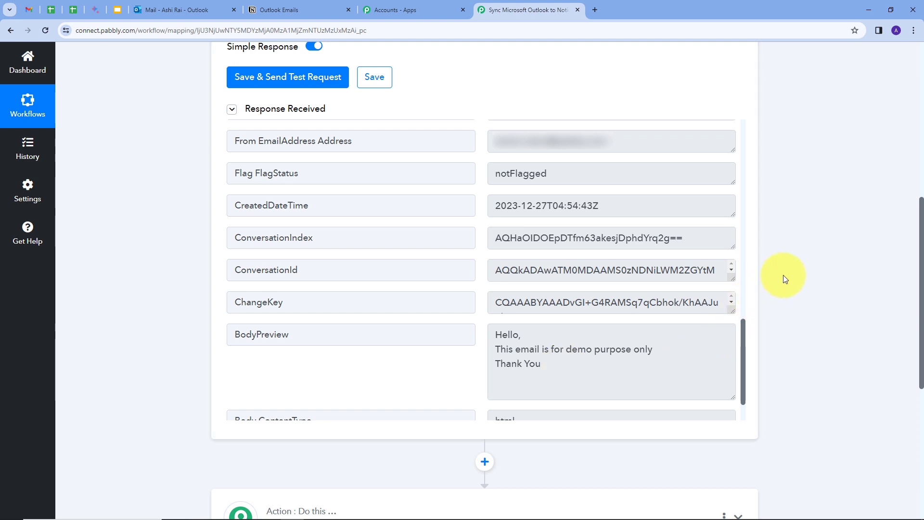
Set the workflow's action step to Notion with the Create Database Item event
{"action": "scroll", "coordinate": [814, 247], "scroll_direction": "down", "scroll_amount": 4}
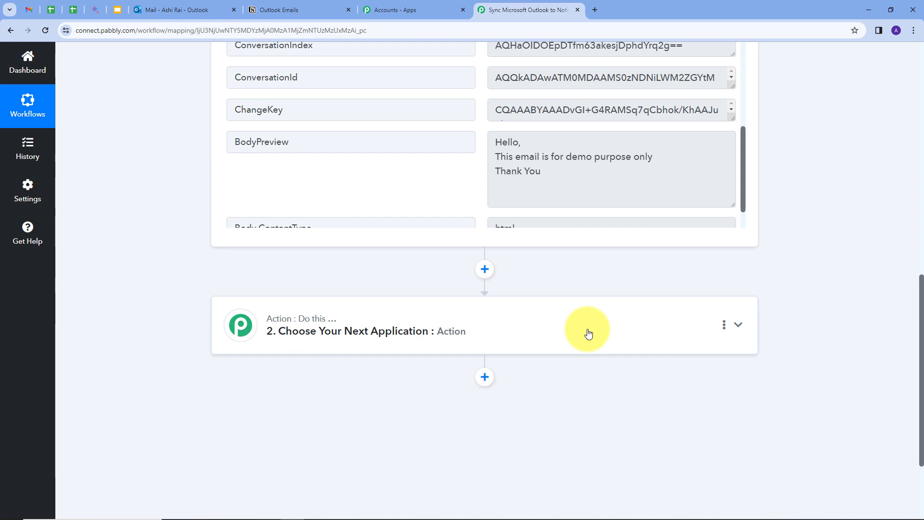
{"action": "left_click", "coordinate": [588, 334]}
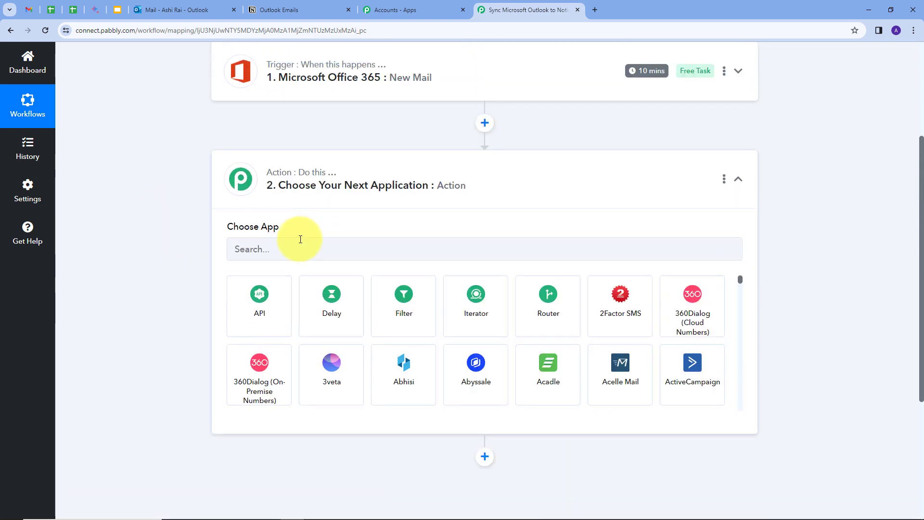
{"action": "left_click", "coordinate": [301, 248]}
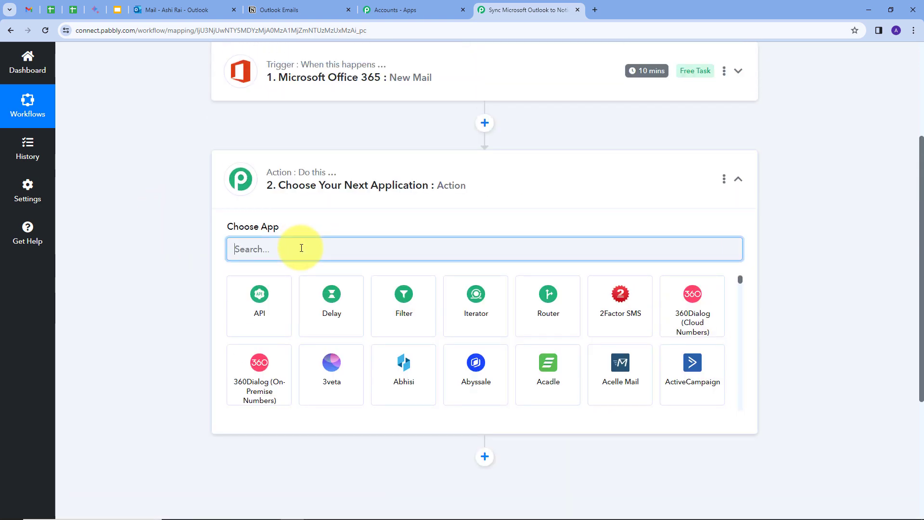
{"action": "type", "text": "notio"}
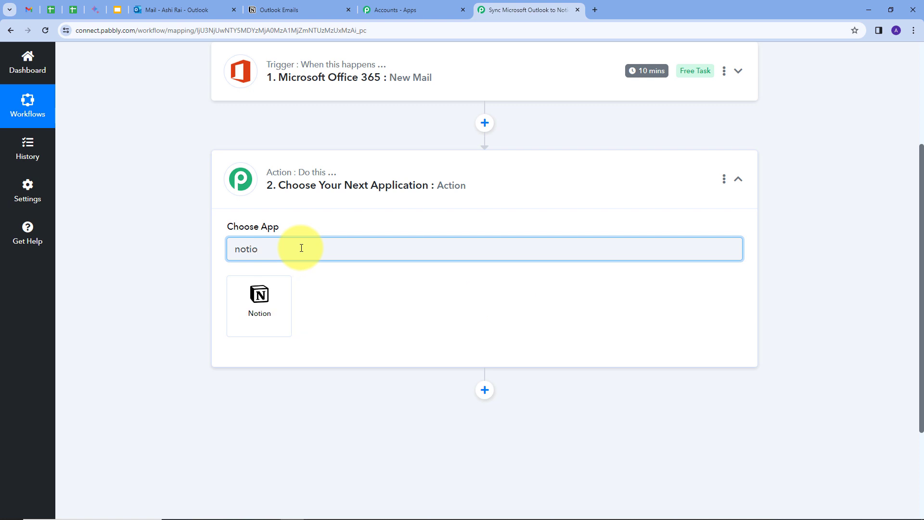
{"action": "left_click", "coordinate": [261, 294]}
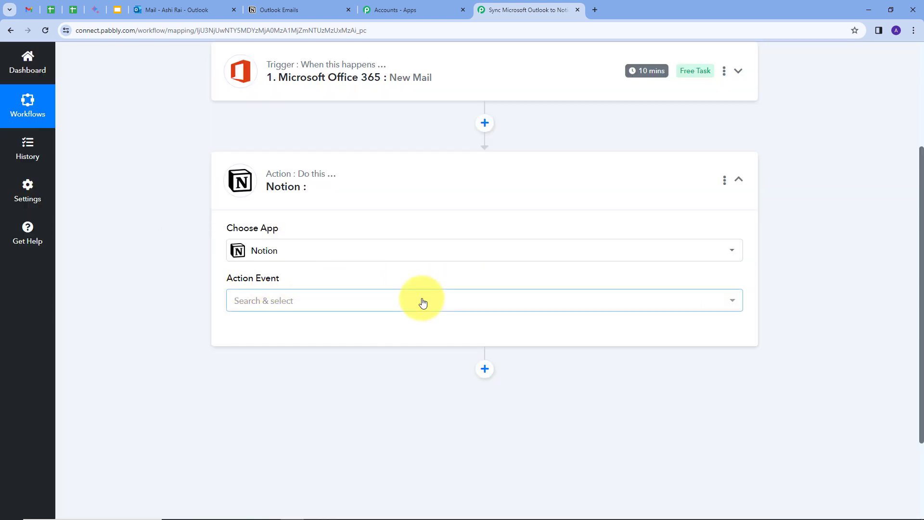
{"action": "left_click", "coordinate": [423, 302]}
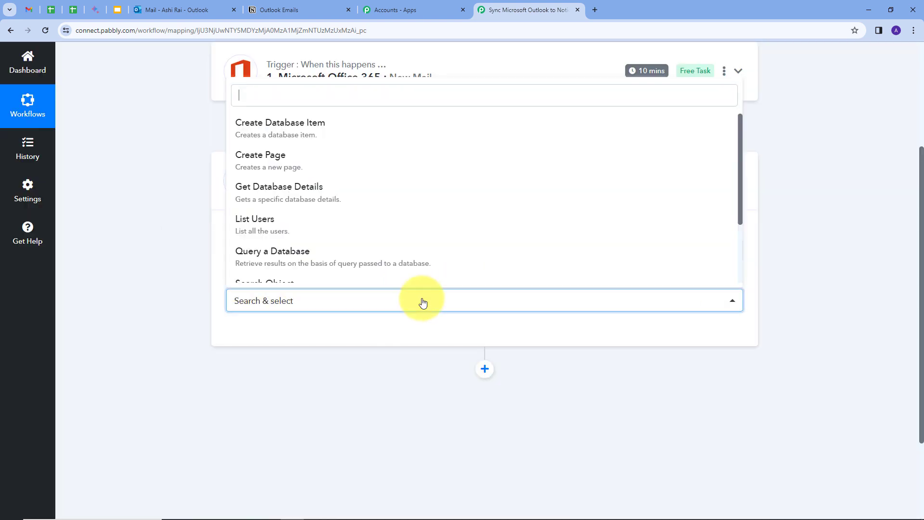
{"action": "left_click", "coordinate": [290, 134]}
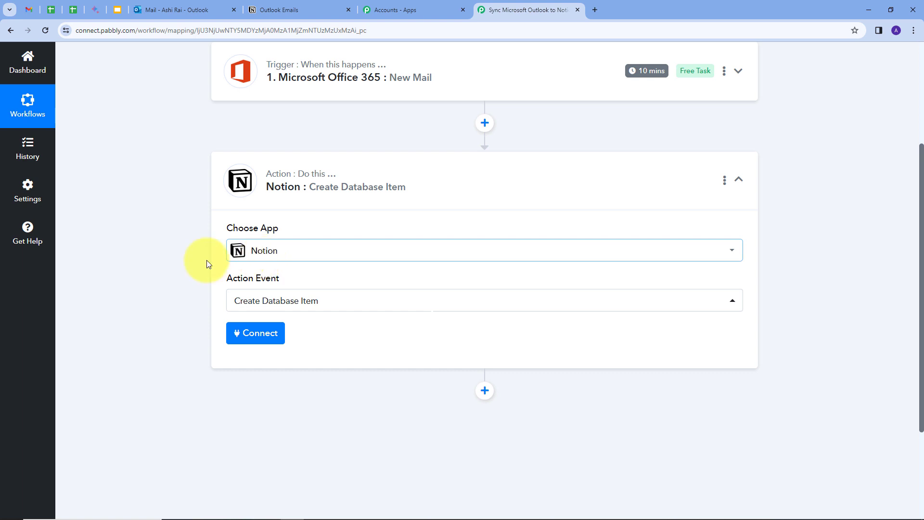
Connect the action through a new Notion connection, granting Pabbly Connect access to all the preselected pages, including Outlook Emails
{"action": "left_click", "coordinate": [268, 337]}
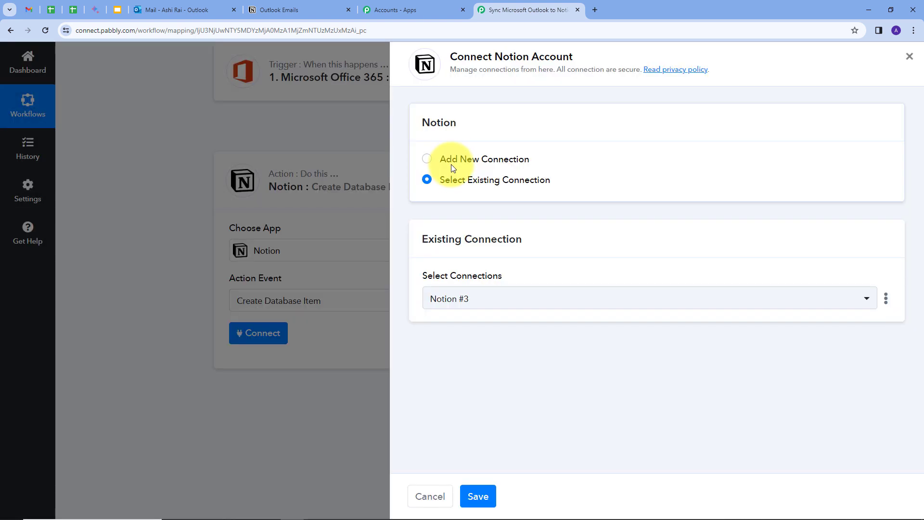
{"action": "left_click", "coordinate": [457, 160]}
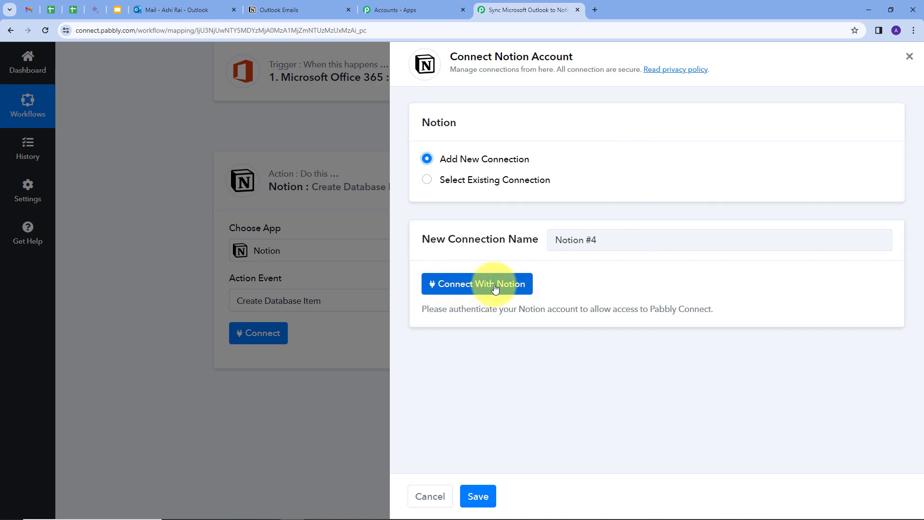
{"action": "left_click", "coordinate": [457, 284]}
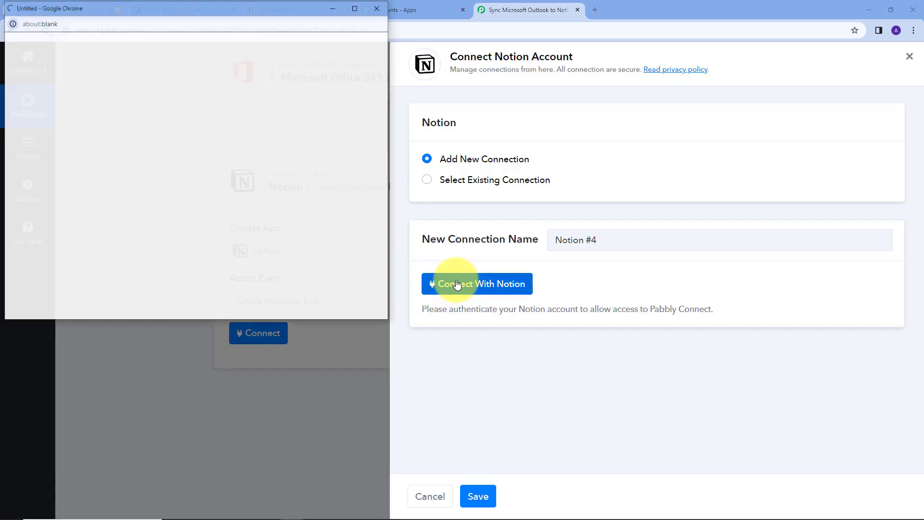
{"action": "scroll", "coordinate": [295, 168], "scroll_direction": "down", "scroll_amount": 5}
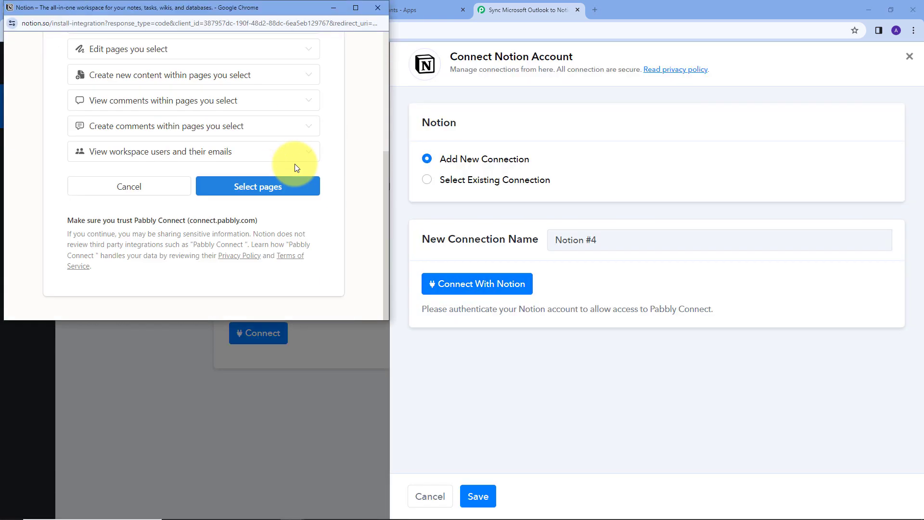
{"action": "left_click", "coordinate": [255, 190]}
{"action": "scroll", "coordinate": [144, 162], "scroll_direction": "down", "scroll_amount": 3}
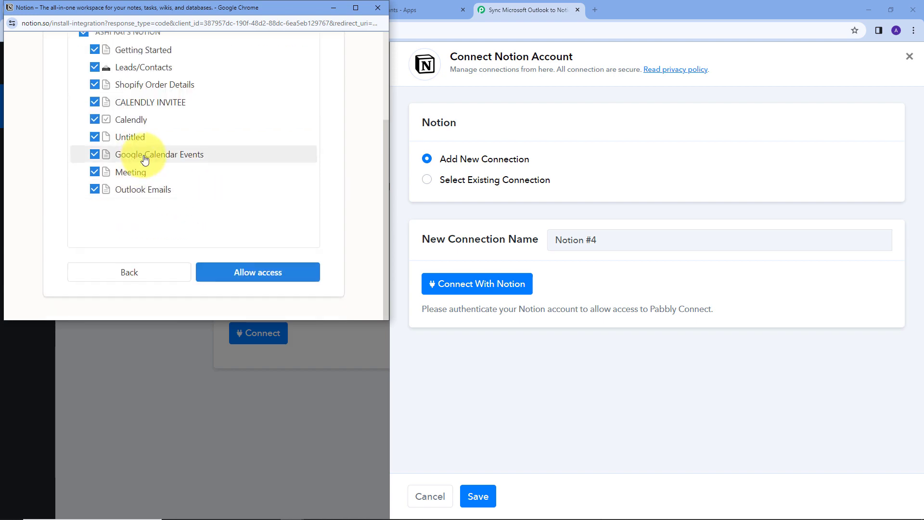
{"action": "scroll", "coordinate": [135, 163], "scroll_direction": "up", "scroll_amount": 3}
{"action": "scroll", "coordinate": [202, 152], "scroll_direction": "down", "scroll_amount": 3}
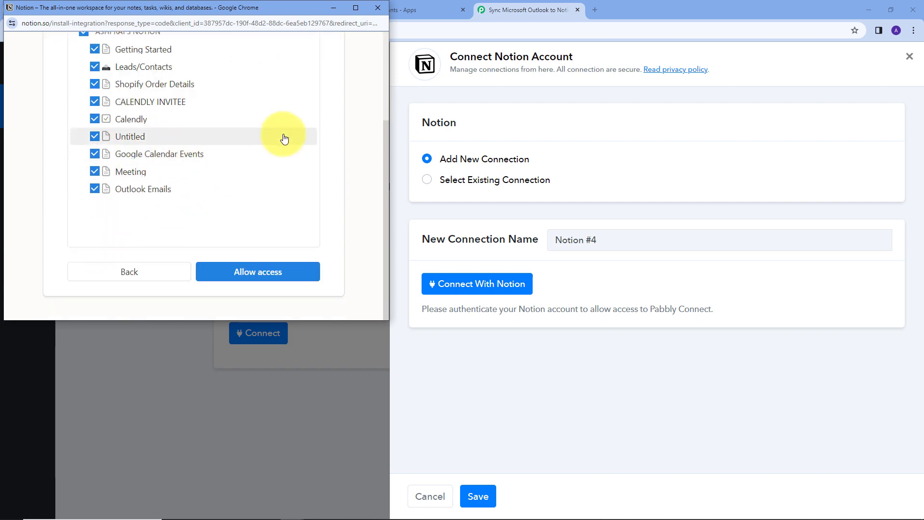
{"action": "left_click", "coordinate": [248, 273]}
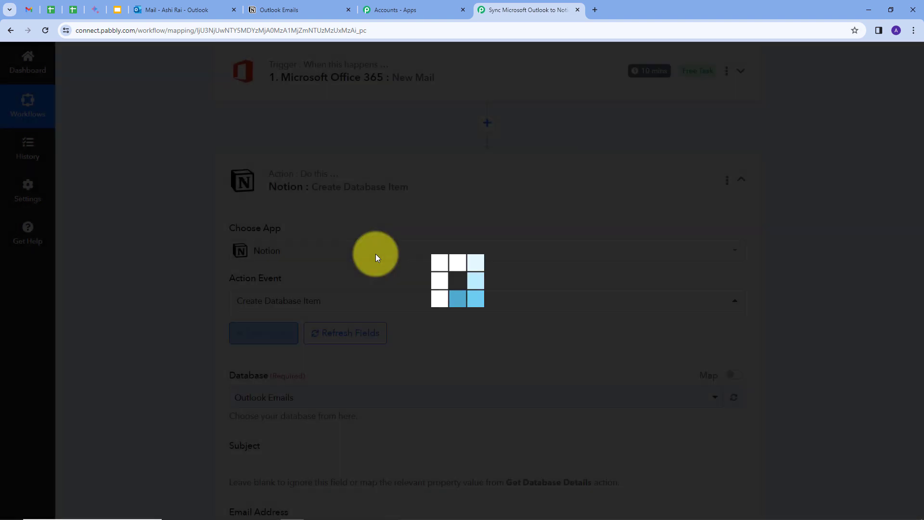
Review the Create Database Item fields and compare them with the columns of the Outlook Emails table in Notion
{"action": "scroll", "coordinate": [508, 207], "scroll_direction": "down", "scroll_amount": 5}
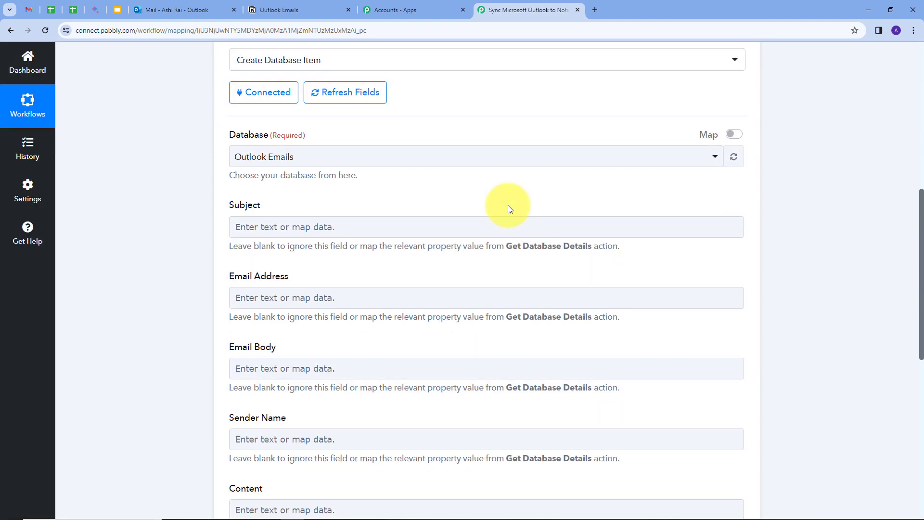
{"action": "scroll", "coordinate": [481, 206], "scroll_direction": "down", "scroll_amount": 2}
{"action": "scroll", "coordinate": [434, 233], "scroll_direction": "down", "scroll_amount": 2}
{"action": "scroll", "coordinate": [435, 233], "scroll_direction": "up", "scroll_amount": 5}
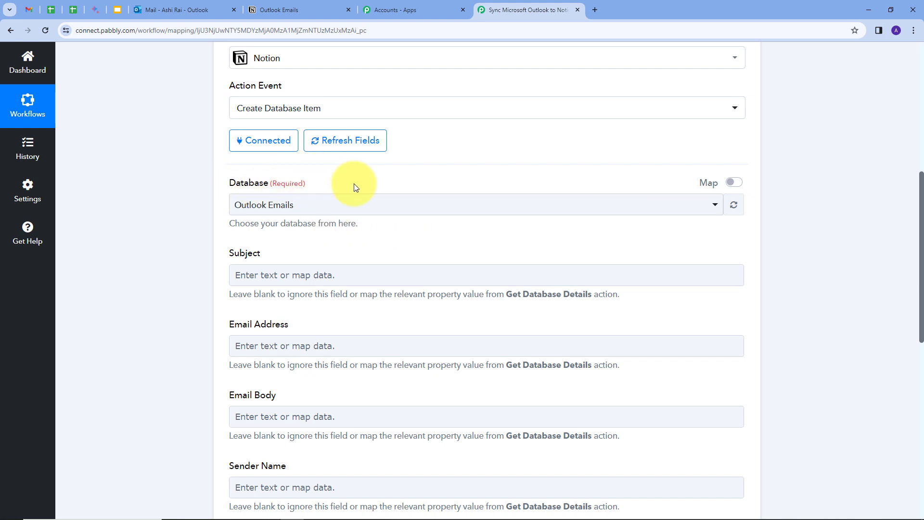
{"action": "left_click", "coordinate": [282, 8]}
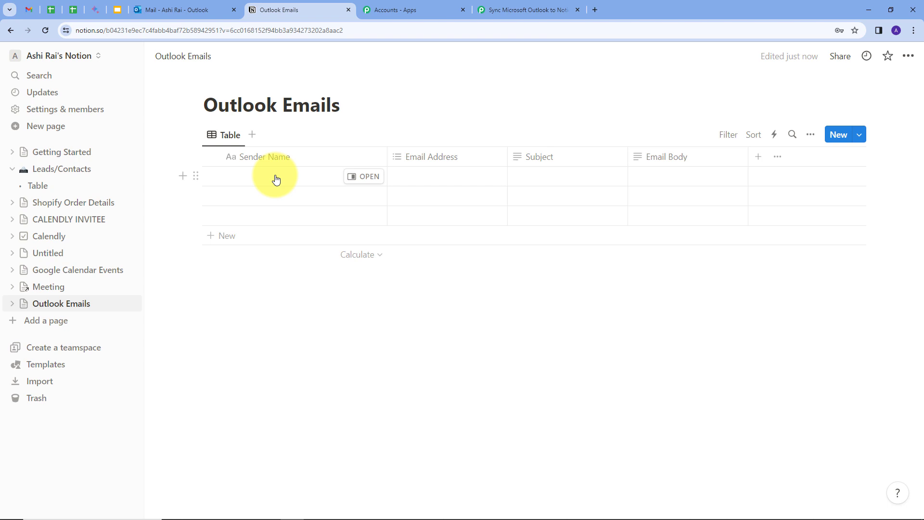
{"action": "left_click", "coordinate": [528, 9]}
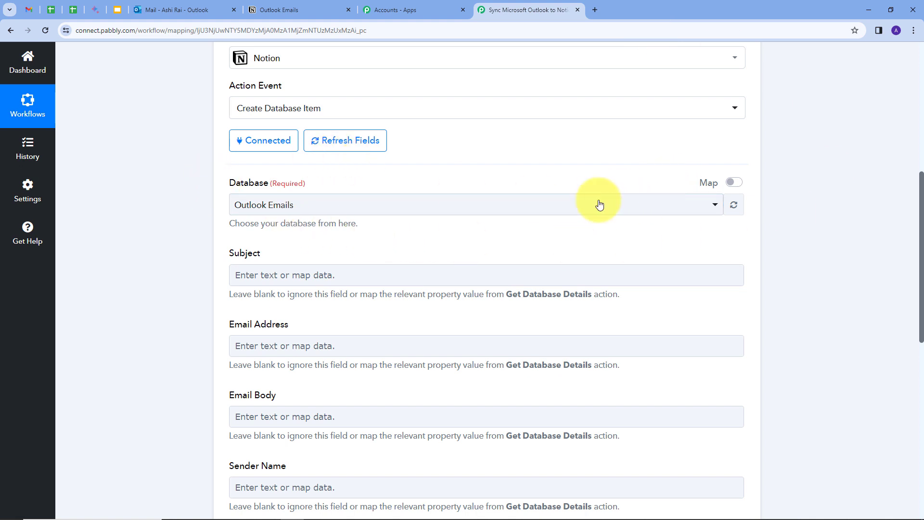
Choose Outlook Emails as the database for the Notion action in Pabbly Connect
{"action": "left_click", "coordinate": [572, 205]}
{"action": "scroll", "coordinate": [358, 296], "scroll_direction": "down", "scroll_amount": 1}
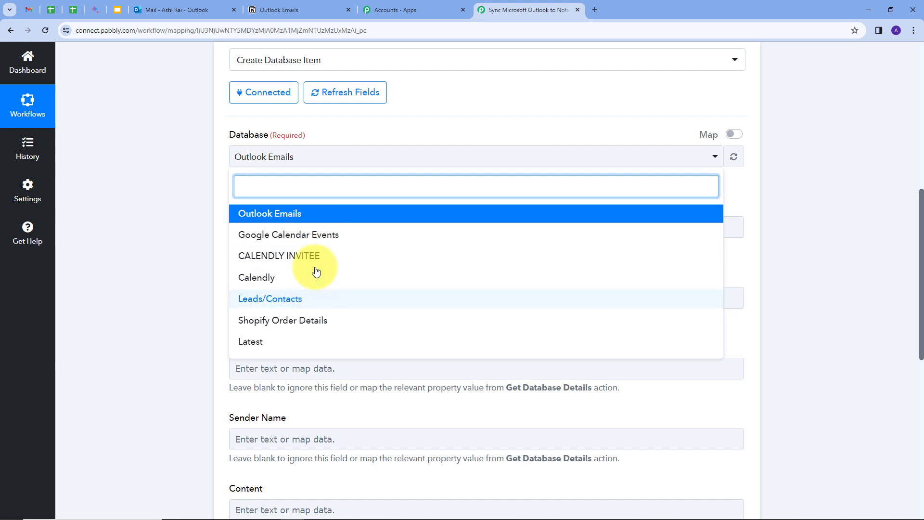
{"action": "left_click", "coordinate": [269, 214]}
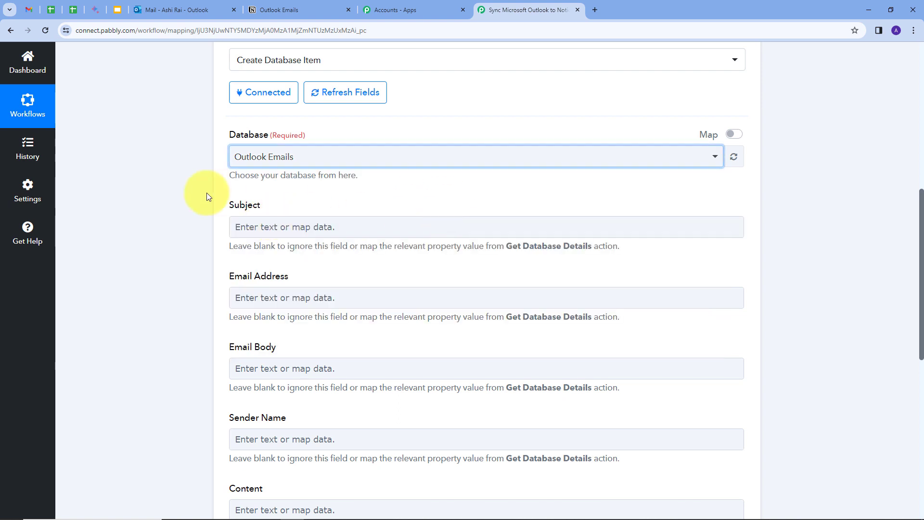
Map the Notion Subject field to the Subject value from the New Mail trigger
{"action": "scroll", "coordinate": [372, 191], "scroll_direction": "down", "scroll_amount": 1}
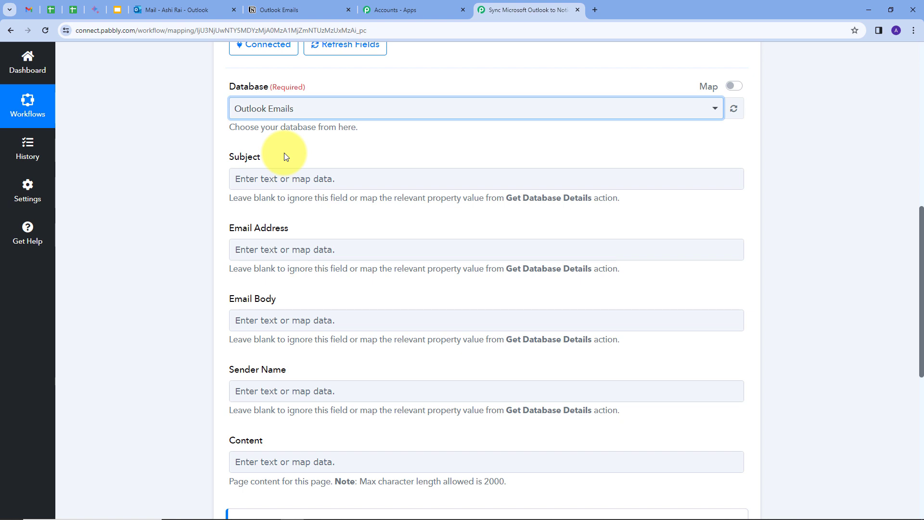
{"action": "left_click", "coordinate": [321, 181]}
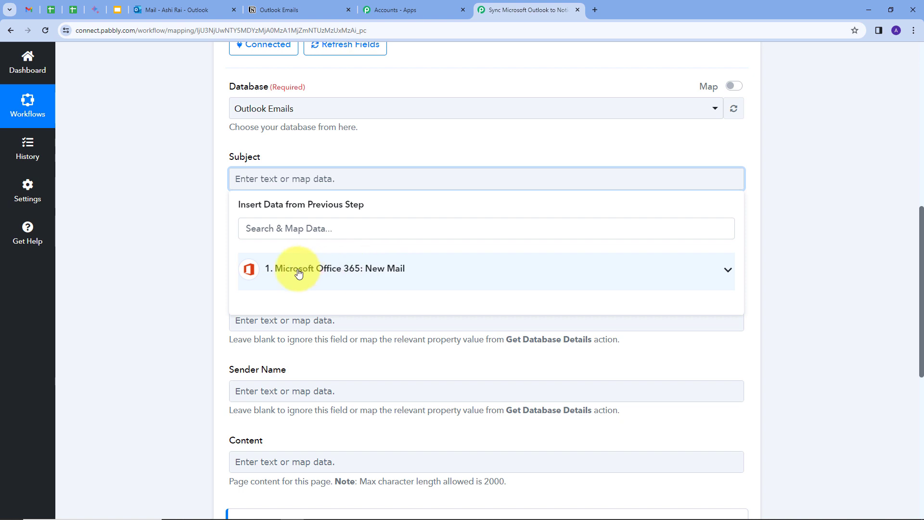
{"action": "left_click", "coordinate": [465, 275]}
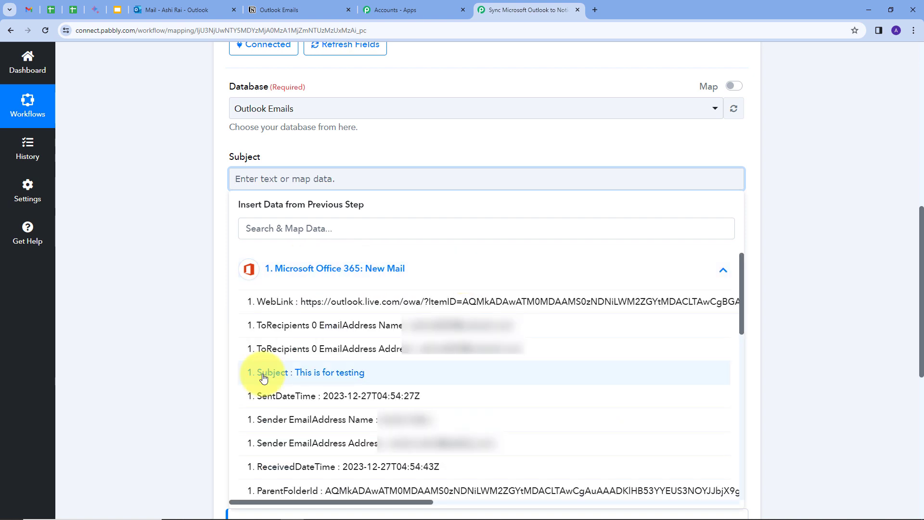
{"action": "left_click", "coordinate": [303, 374]}
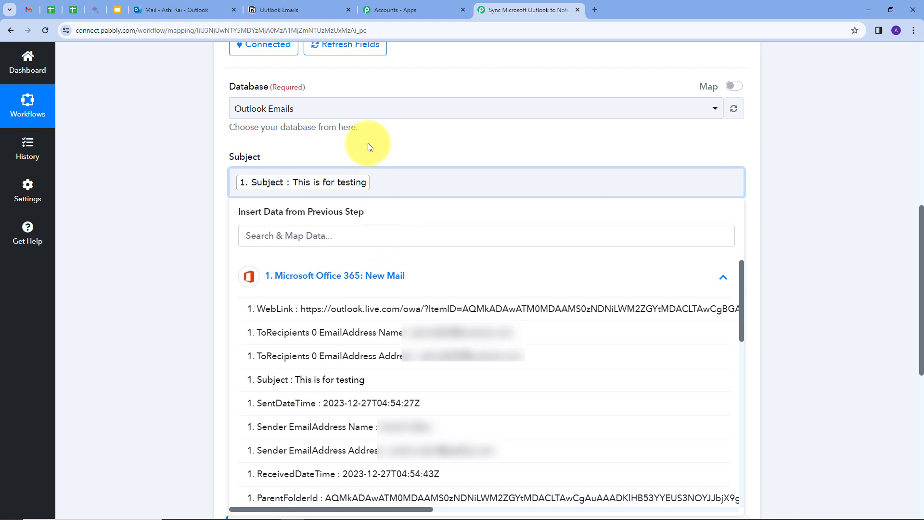
{"action": "left_click", "coordinate": [258, 160]}
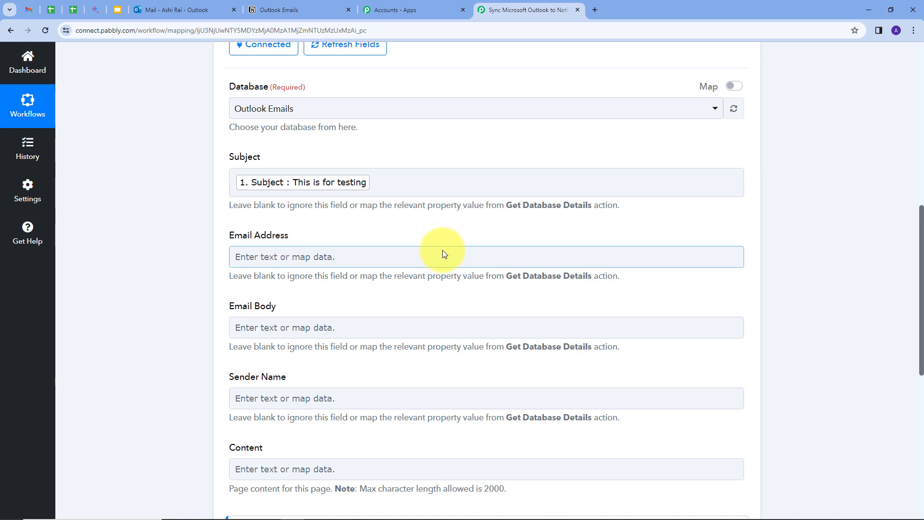
Map the Email Address field to the trigger's Sender EmailAddress Address value
{"action": "left_click", "coordinate": [409, 258]}
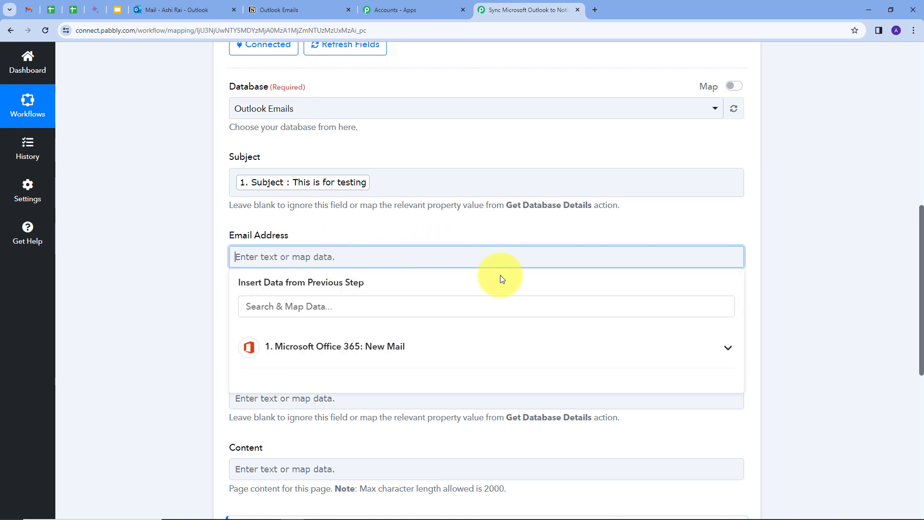
{"action": "left_click", "coordinate": [371, 351]}
{"action": "scroll", "coordinate": [438, 404], "scroll_direction": "down", "scroll_amount": 3}
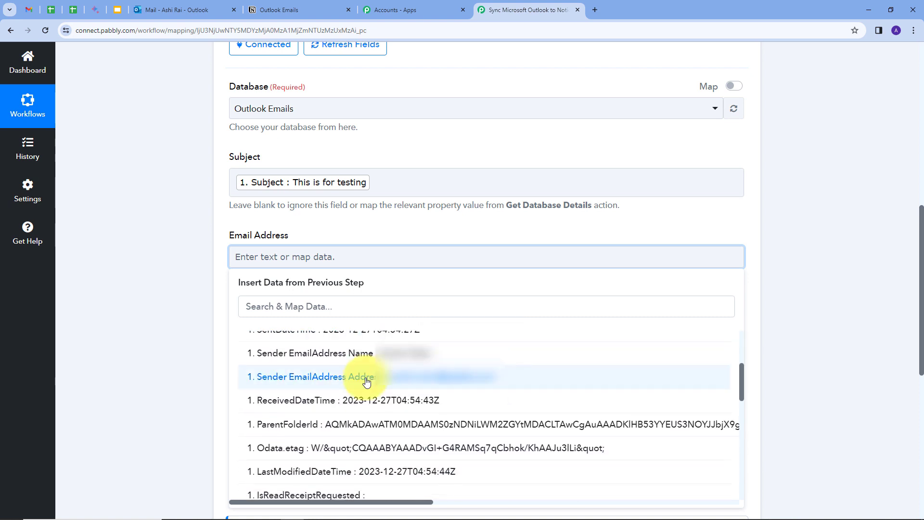
{"action": "left_click", "coordinate": [367, 377]}
{"action": "left_click", "coordinate": [423, 234]}
Map the Email Body field to the trigger's BodyPreview value
{"action": "scroll", "coordinate": [423, 234], "scroll_direction": "down", "scroll_amount": 1}
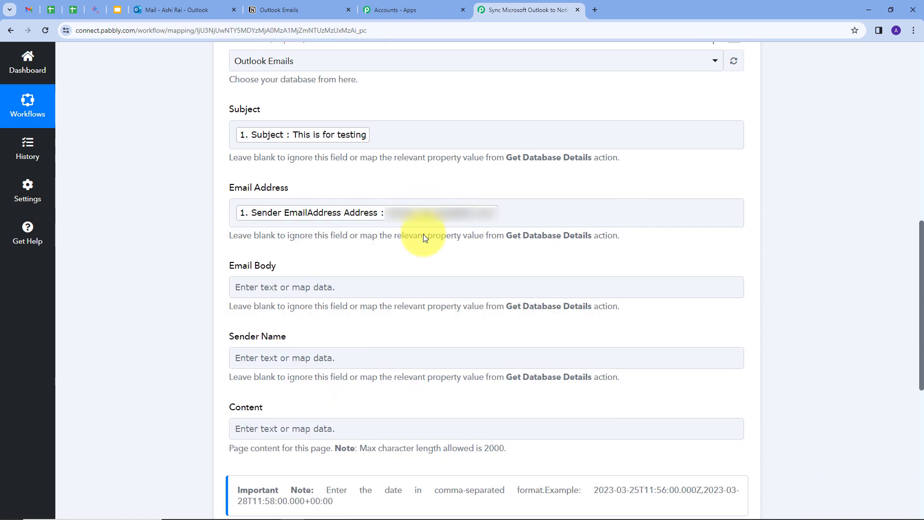
{"action": "left_click", "coordinate": [310, 289]}
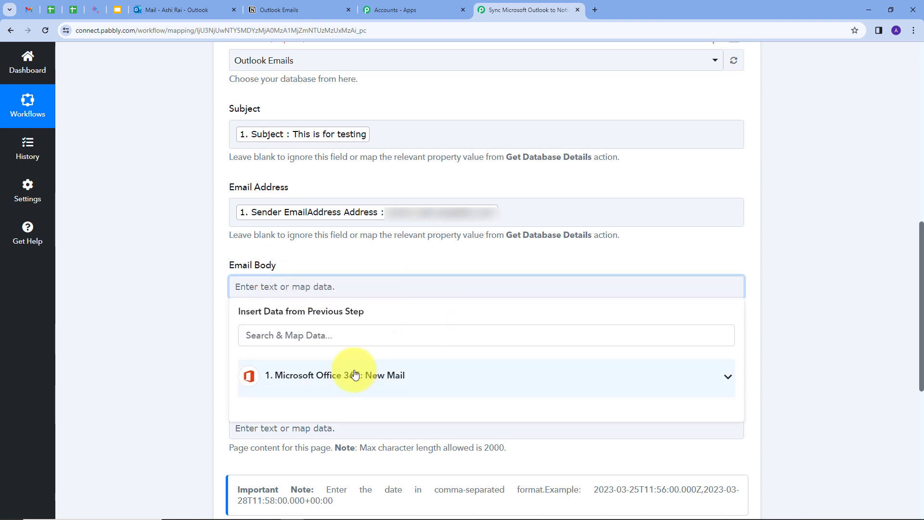
{"action": "left_click", "coordinate": [355, 376]}
{"action": "scroll", "coordinate": [443, 336], "scroll_direction": "down", "scroll_amount": 10}
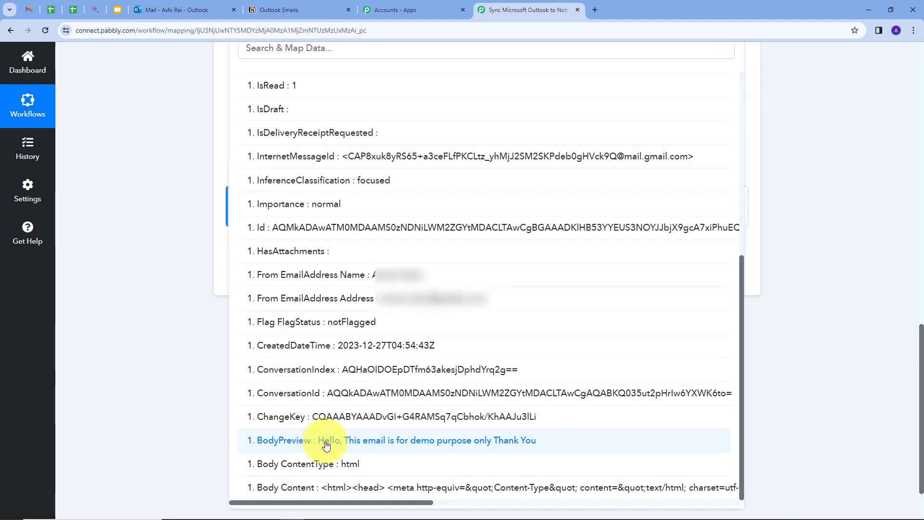
{"action": "left_click", "coordinate": [342, 445]}
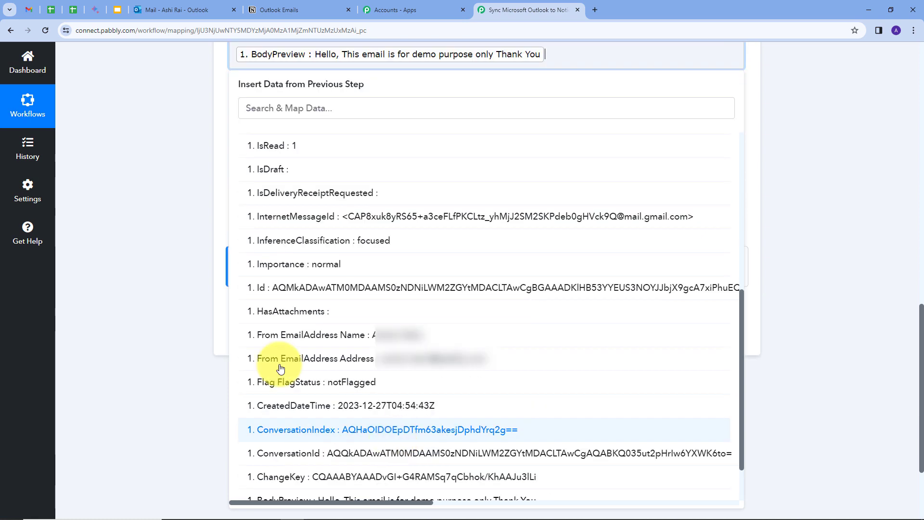
{"action": "left_click", "coordinate": [137, 192]}
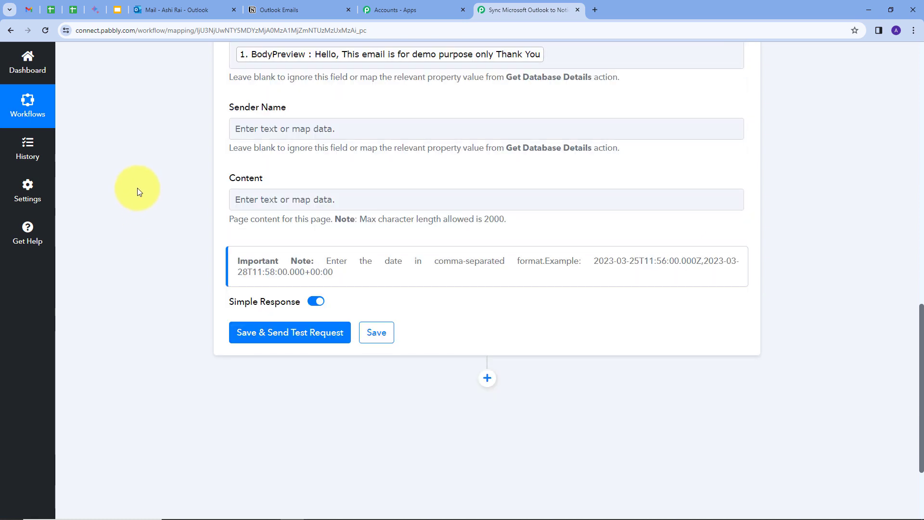
Map the Sender Name field to the trigger's Sender EmailAddress Name value
{"action": "left_click", "coordinate": [310, 128]}
{"action": "left_click", "coordinate": [355, 222]}
{"action": "scroll", "coordinate": [413, 247], "scroll_direction": "down", "scroll_amount": 5}
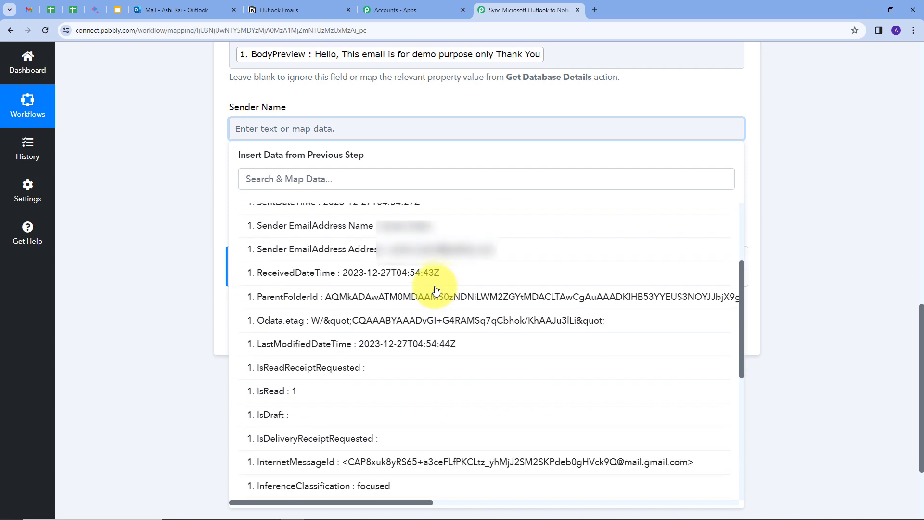
{"action": "left_click", "coordinate": [270, 209]}
{"action": "scroll", "coordinate": [366, 192], "scroll_direction": "up", "scroll_amount": 3}
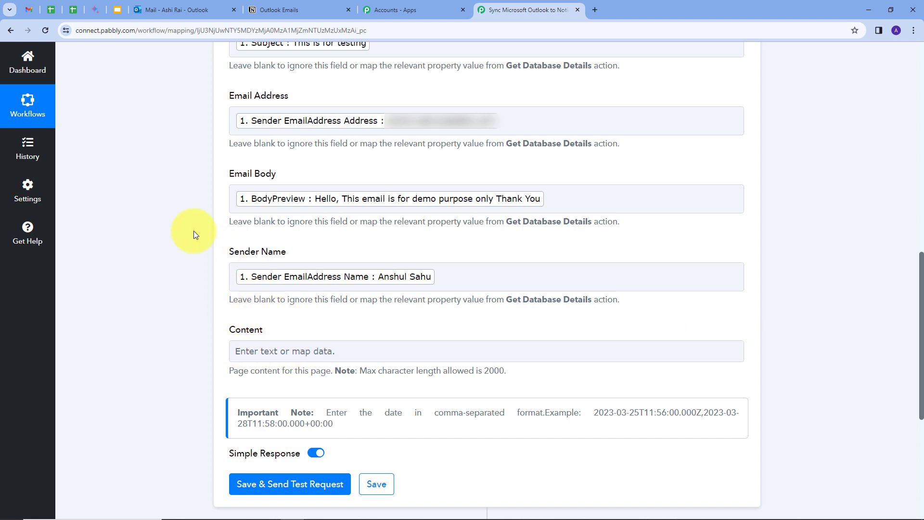
Save the Notion action with a test request, and check the Outlook Emails table in Notion for the test entry
{"action": "scroll", "coordinate": [155, 302], "scroll_direction": "down", "scroll_amount": 1}
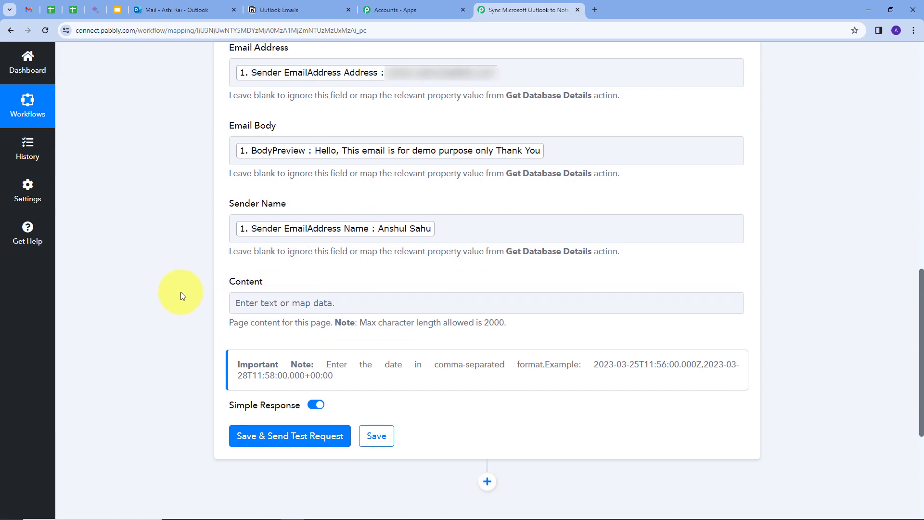
{"action": "left_click", "coordinate": [285, 442]}
{"action": "scroll", "coordinate": [765, 264], "scroll_direction": "down", "scroll_amount": 6}
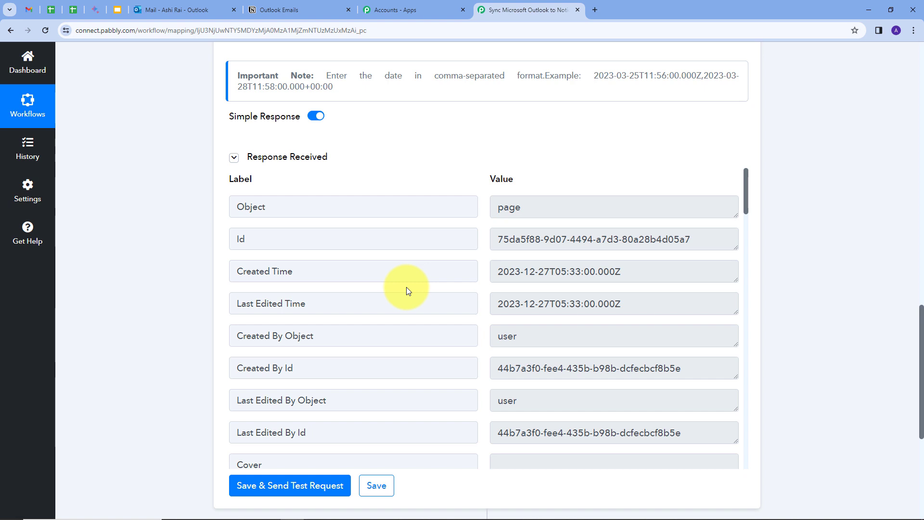
{"action": "left_click", "coordinate": [299, 10]}
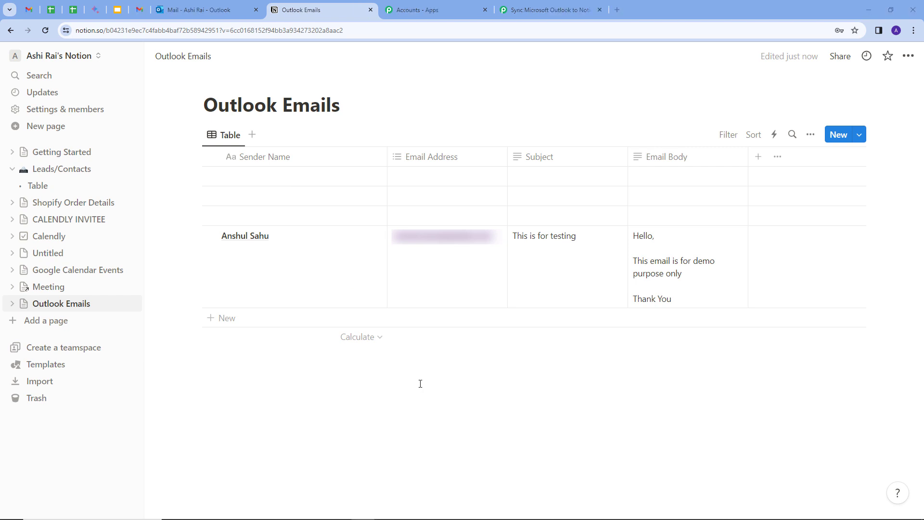
Switch to Gmail and start a new email to the Outlook address with the subject "Demo Subject"
{"action": "left_click", "coordinate": [140, 10]}
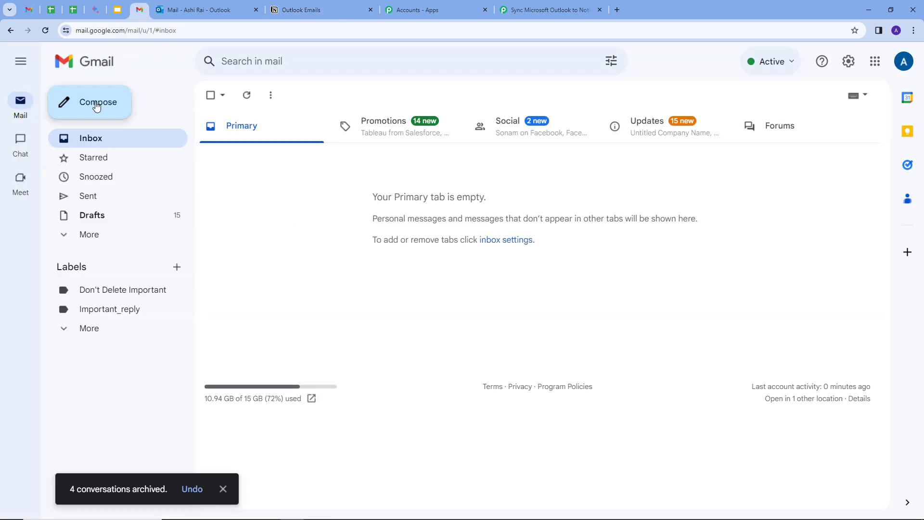
{"action": "left_click", "coordinate": [128, 107]}
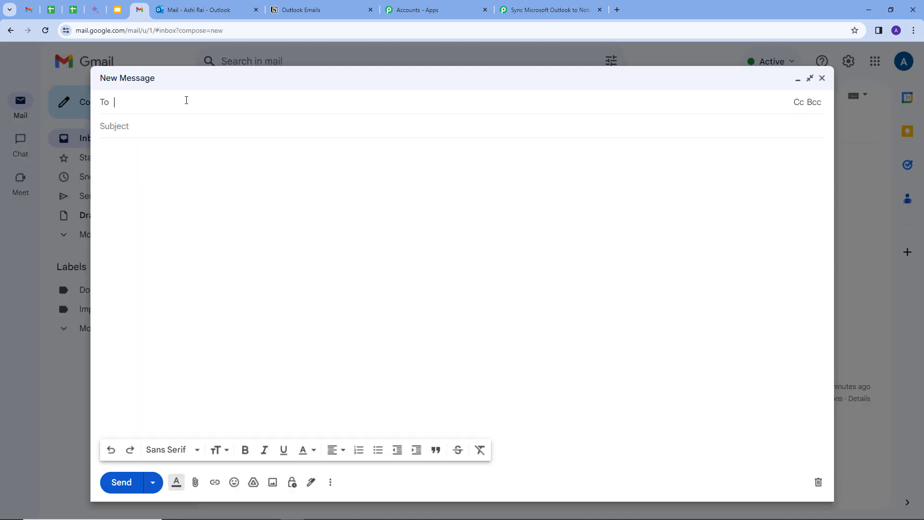
{"action": "key", "text": "ctrl+v"}
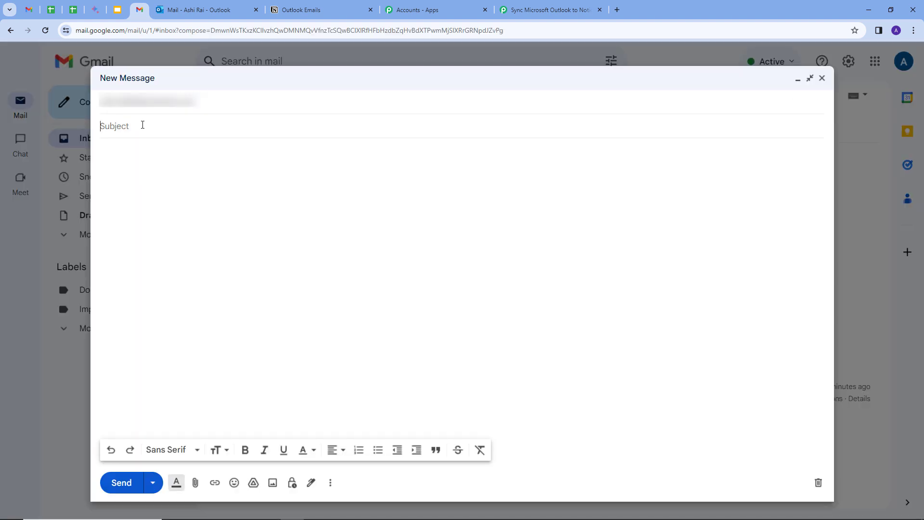
{"action": "left_click", "coordinate": [140, 124]}
{"action": "type", "text": "Demo Subject"}
Write the email body "Hello, This is a new example Thank You" on three lines and send the email
{"action": "left_click", "coordinate": [144, 169]}
{"action": "type", "text": "Hello,"}
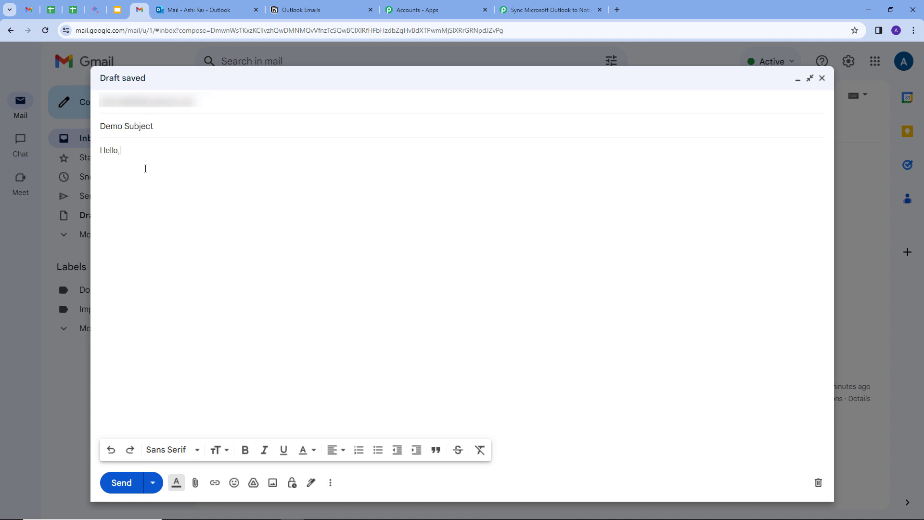
{"action": "key", "text": "Return"}
{"action": "type", "text": "This is a new example Thank You"}
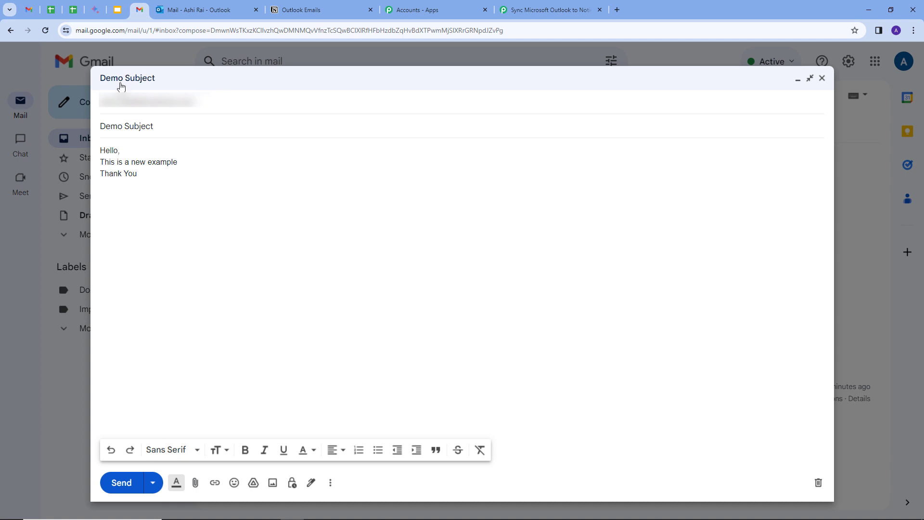
{"action": "left_click", "coordinate": [126, 485]}
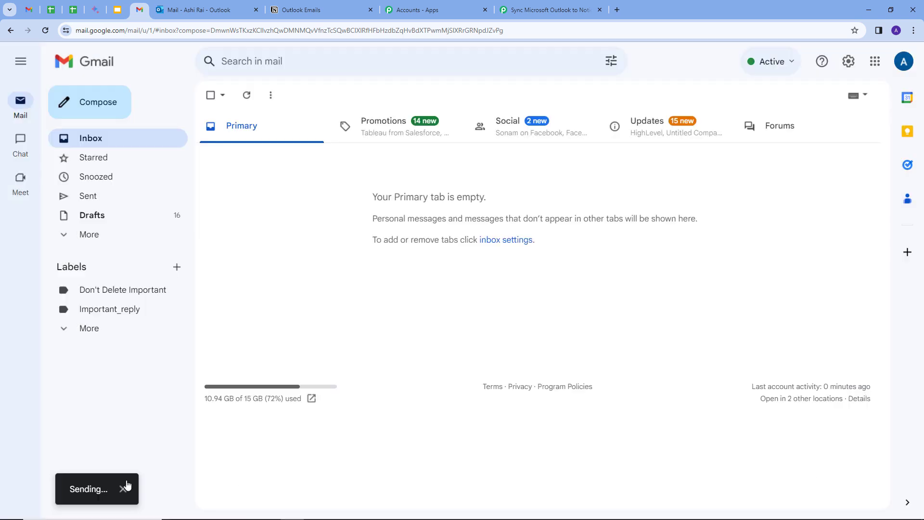
Switch to Notion and reload the Outlook Emails table to check for the newly sent email
{"action": "left_click", "coordinate": [313, 10]}
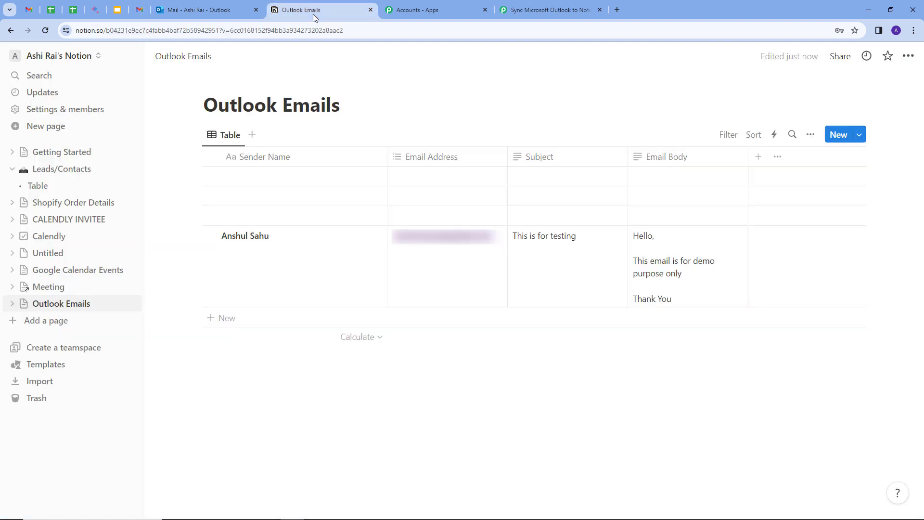
{"action": "left_click", "coordinate": [51, 29]}
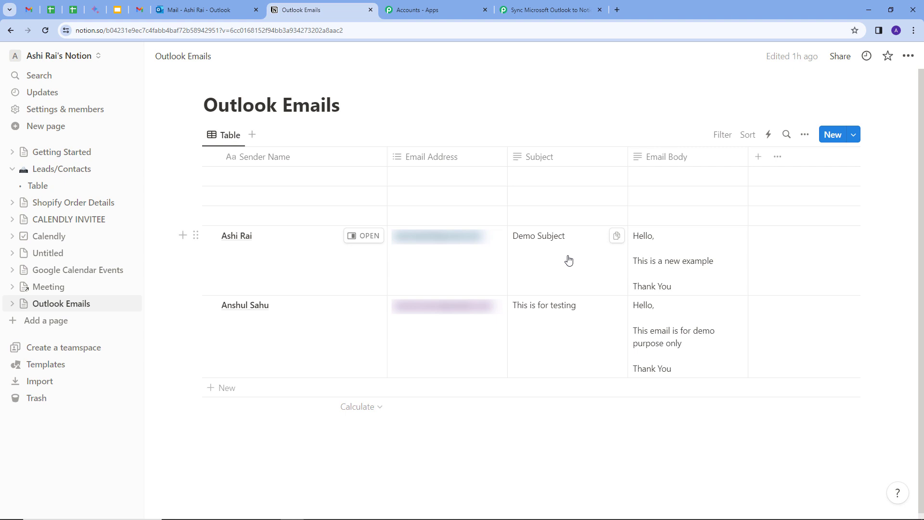
Return to Pabbly Connect and review the trigger and action of the Sync Microsoft Outlook to Notion workflow
{"action": "left_click", "coordinate": [549, 9]}
{"action": "scroll", "coordinate": [141, 223], "scroll_direction": "down", "scroll_amount": 2}
{"action": "scroll", "coordinate": [140, 224], "scroll_direction": "up", "scroll_amount": 1}
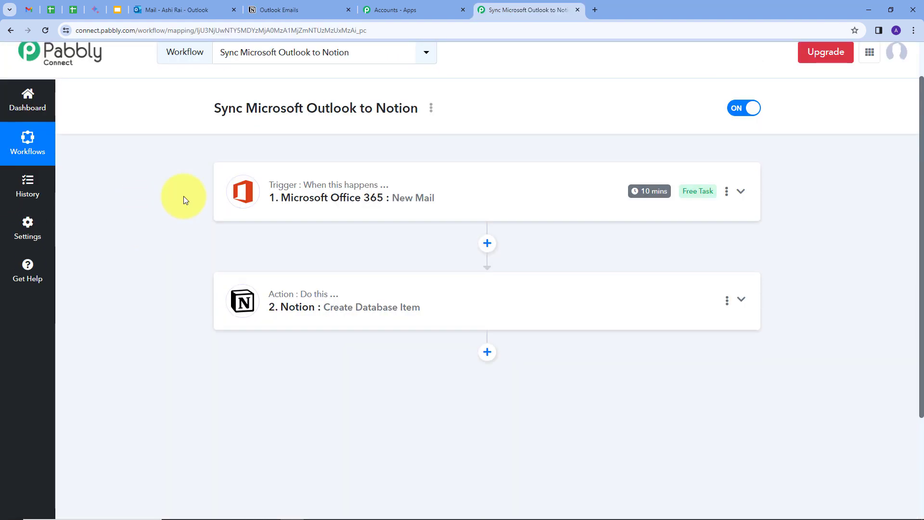